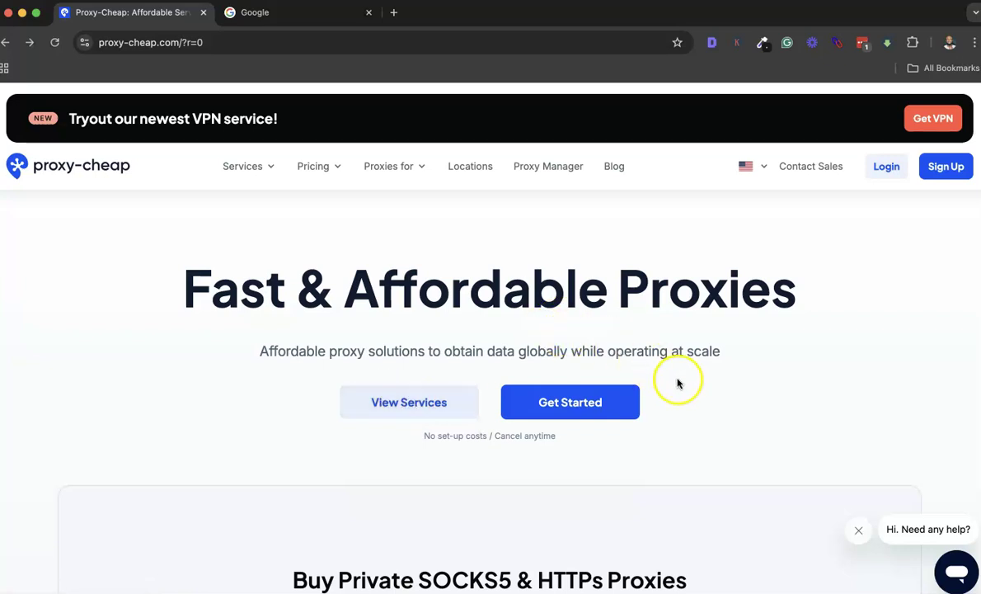
Step: Browse the homepage's proxy offers, then go to the account login
scroll(673, 382, down, 5)
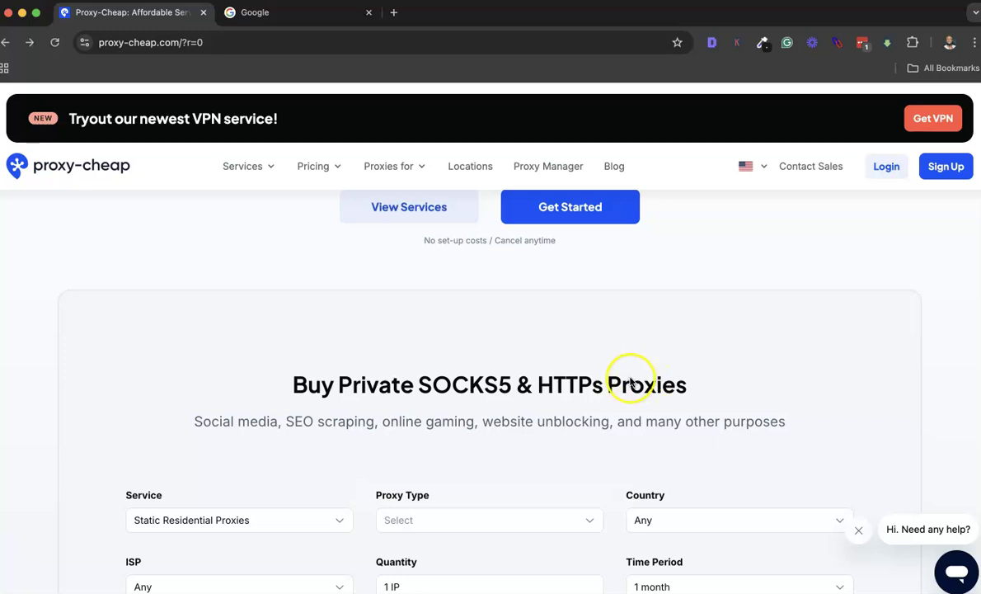
scroll(631, 381, up, 5)
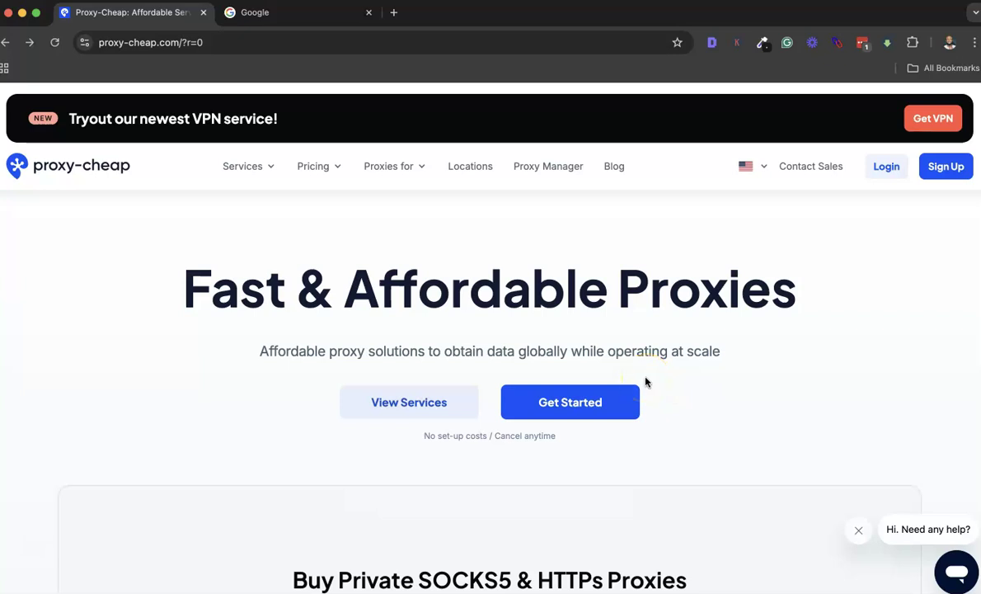
scroll(646, 381, down, 4)
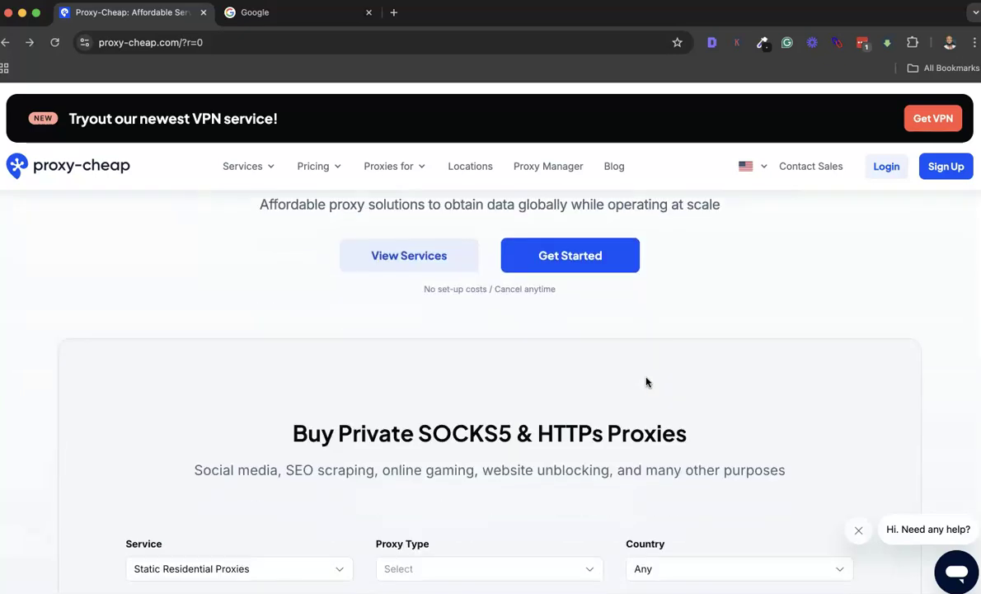
scroll(647, 382, up, 3)
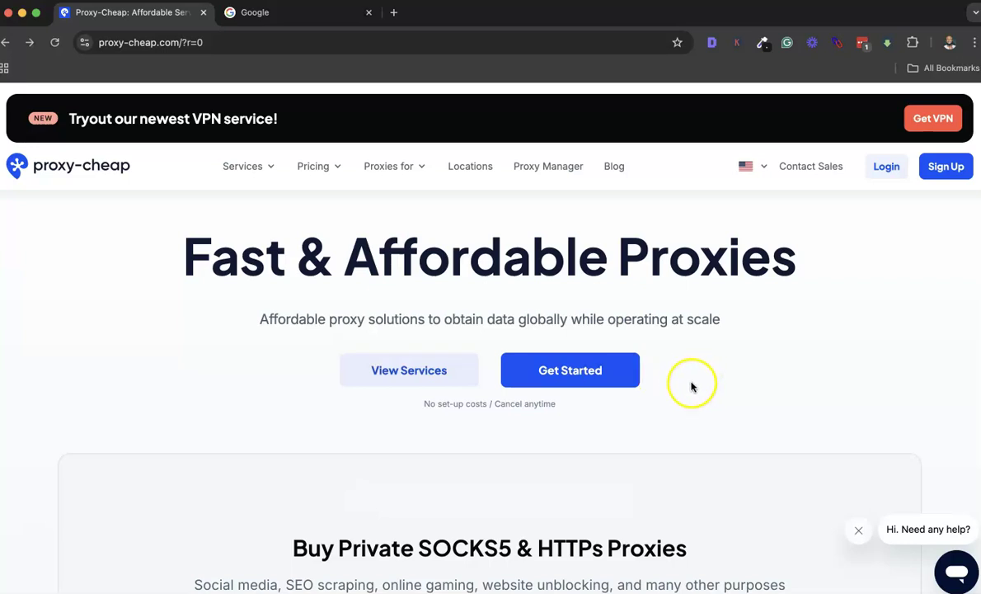
scroll(692, 386, down, 5)
scroll(691, 387, down, 10)
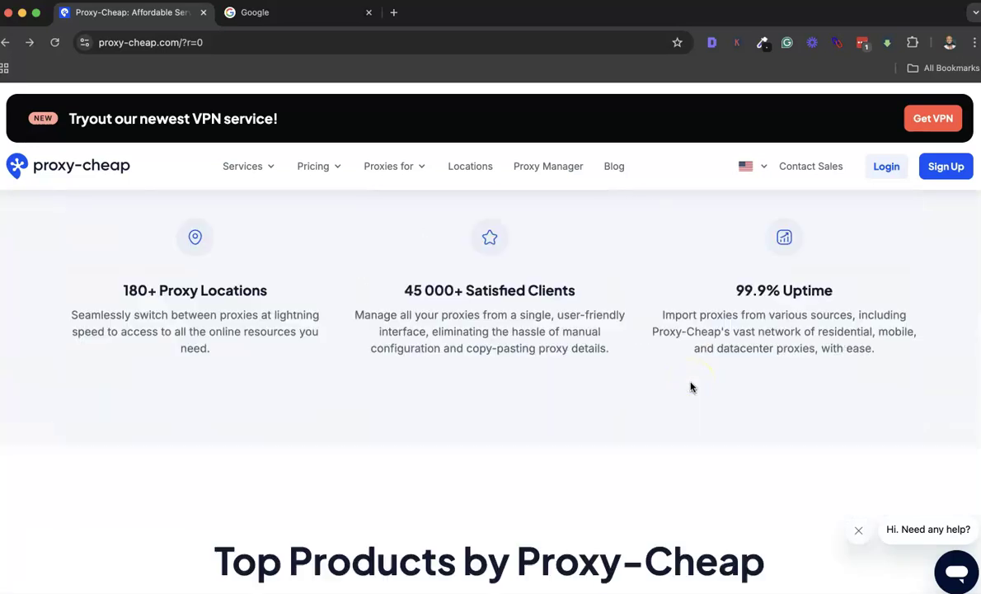
scroll(692, 387, up, 15)
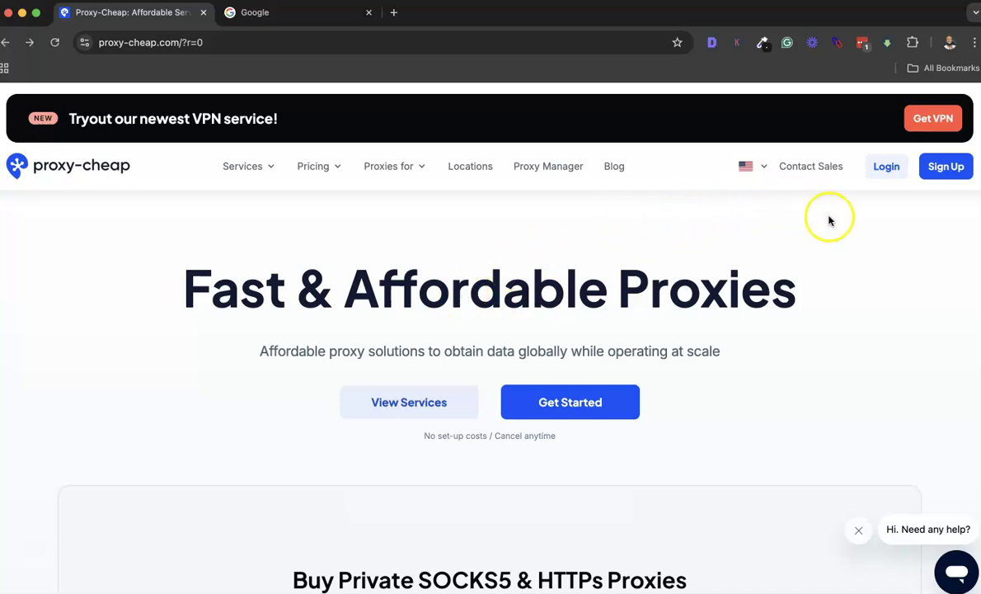
scroll(713, 264, down, 15)
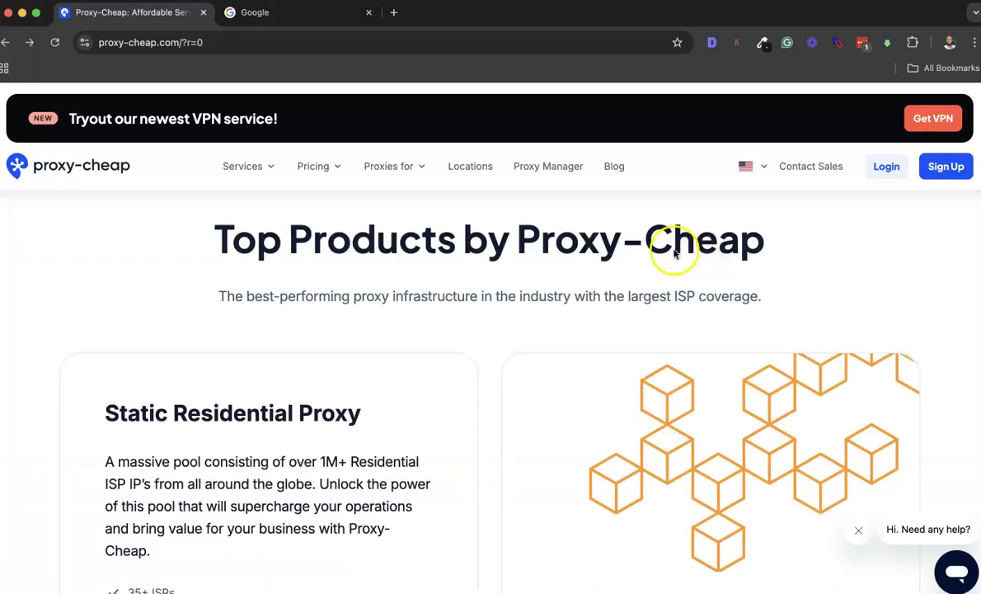
scroll(673, 254, down, 3)
scroll(672, 255, down, 4)
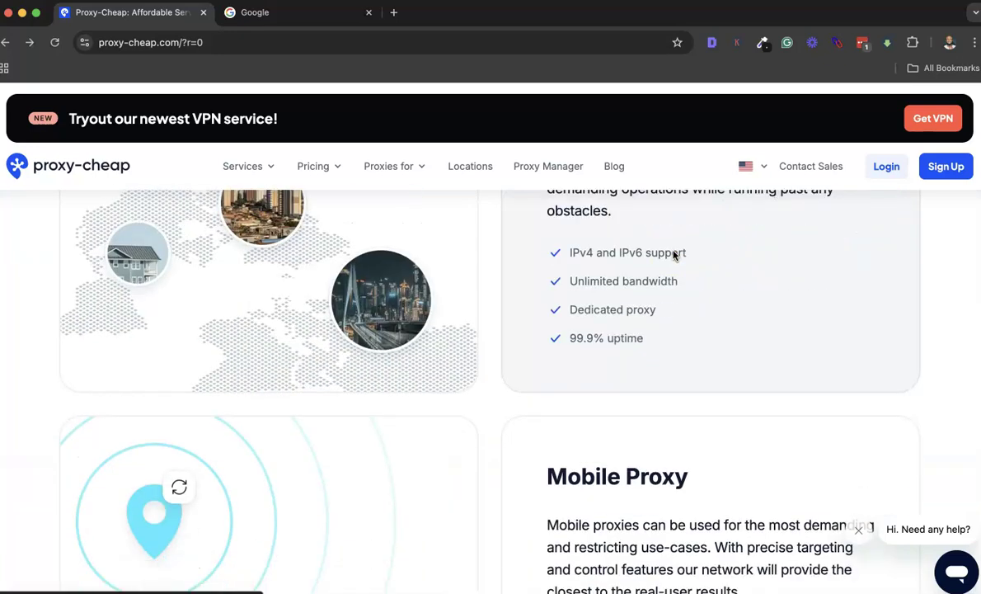
scroll(674, 253, up, 20)
click(885, 168)
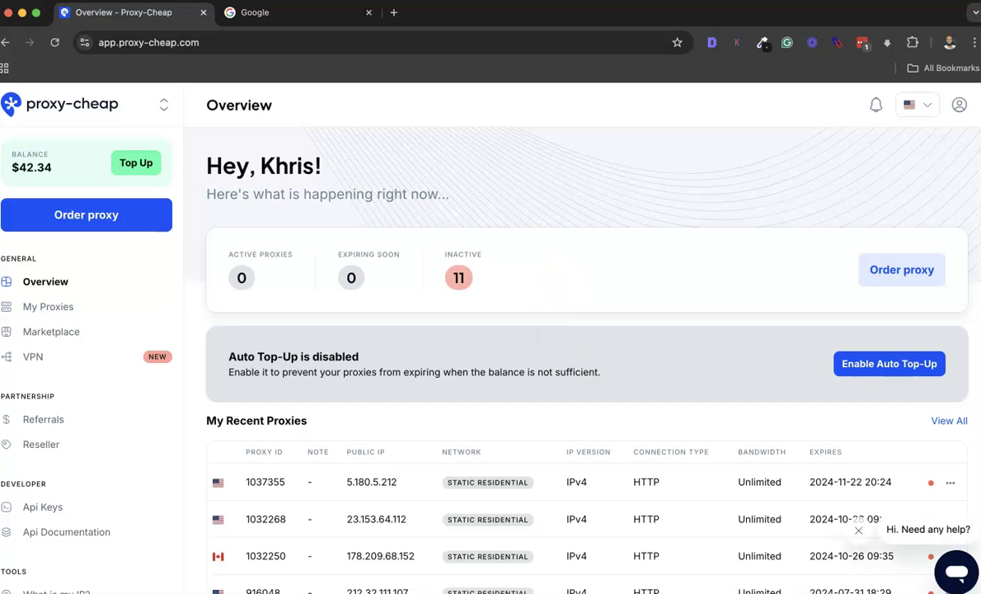
Step: Review the Overview balance and recent proxies, then open My Proxies from the sidebar
scroll(527, 361, down, 3)
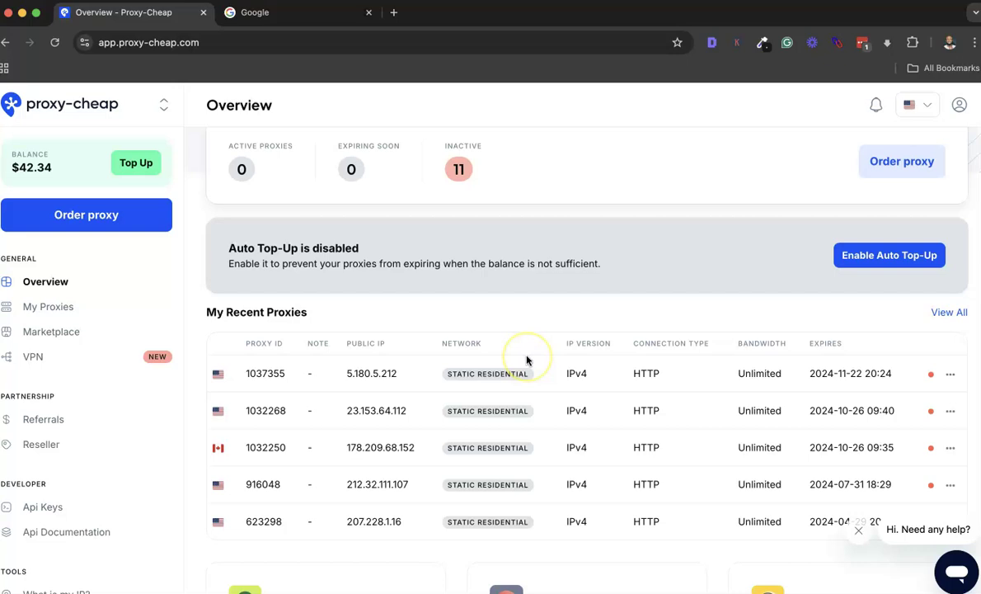
scroll(525, 177, up, 3)
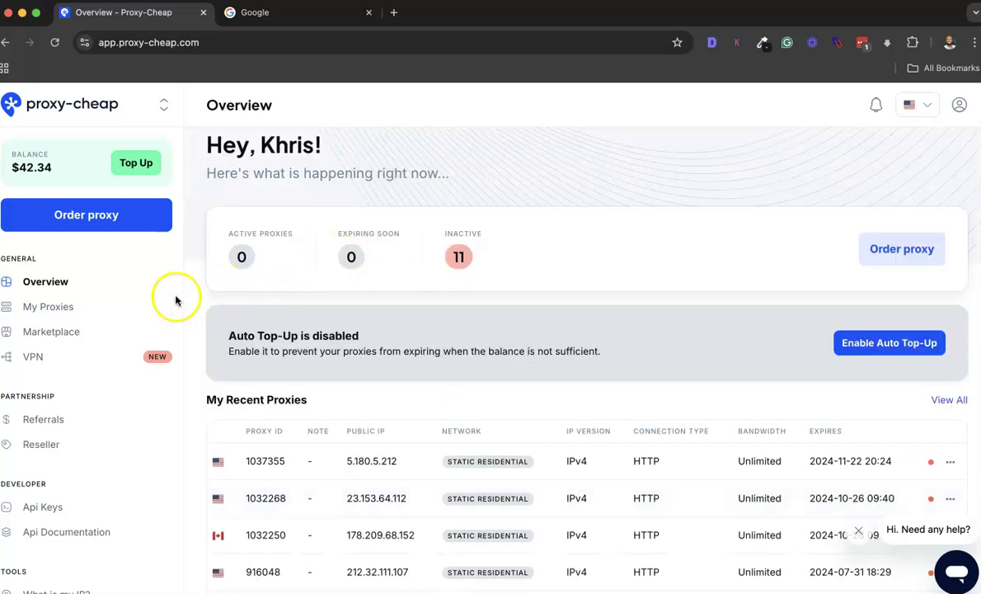
scroll(584, 306, down, 1)
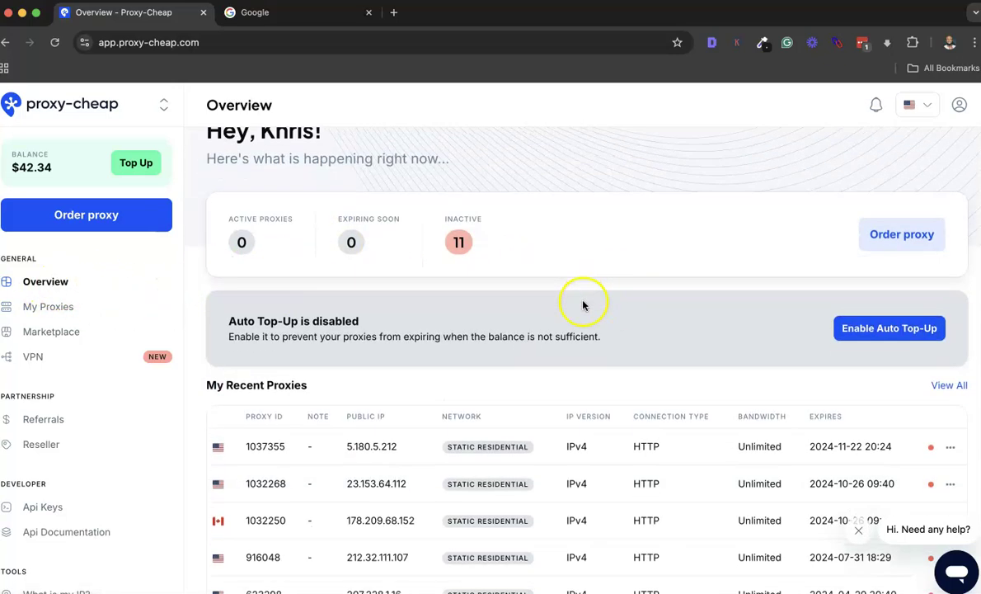
scroll(581, 304, up, 2)
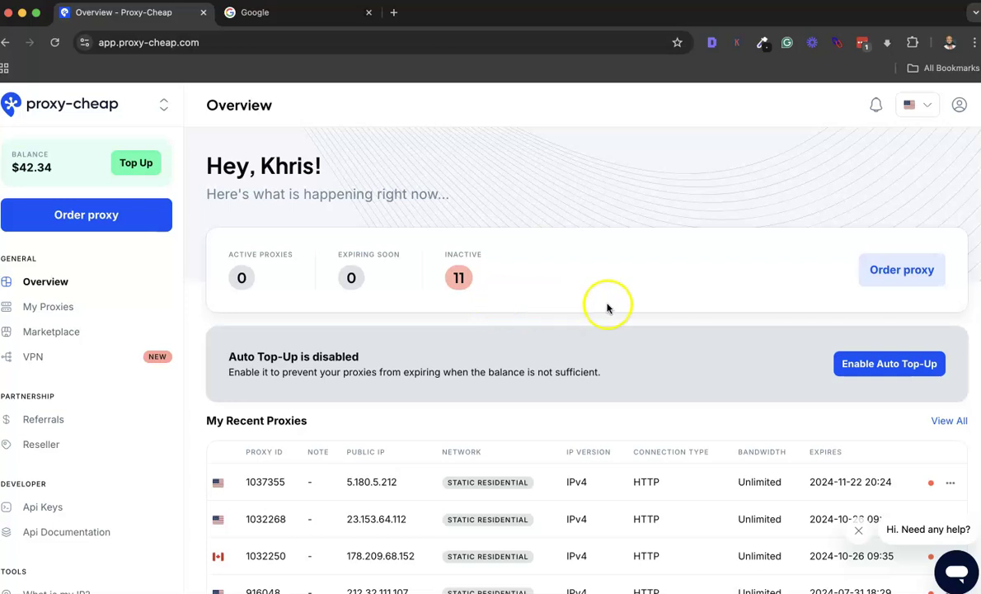
scroll(595, 302, down, 4)
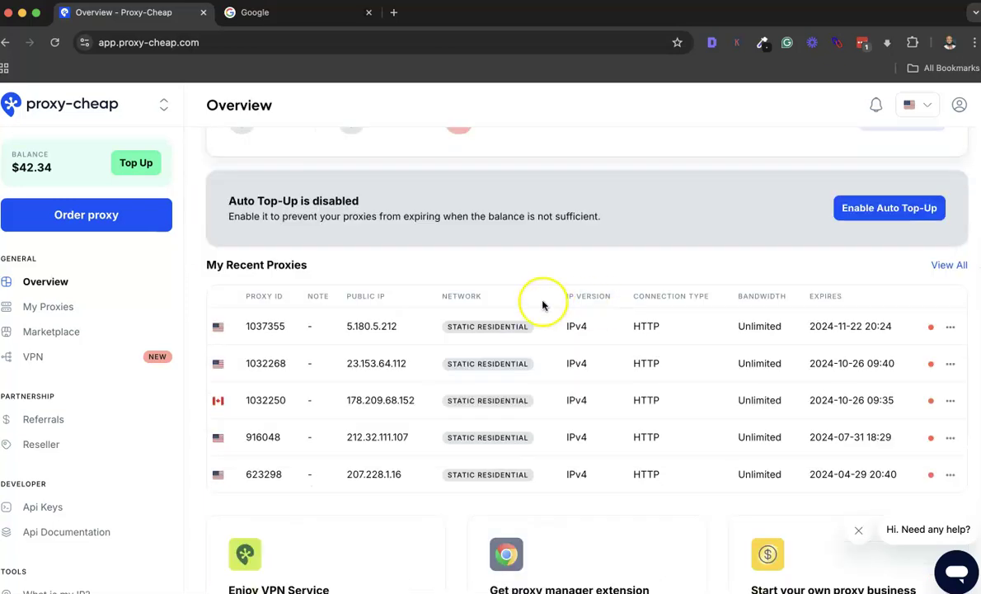
scroll(537, 300, up, 2)
scroll(397, 258, up, 2)
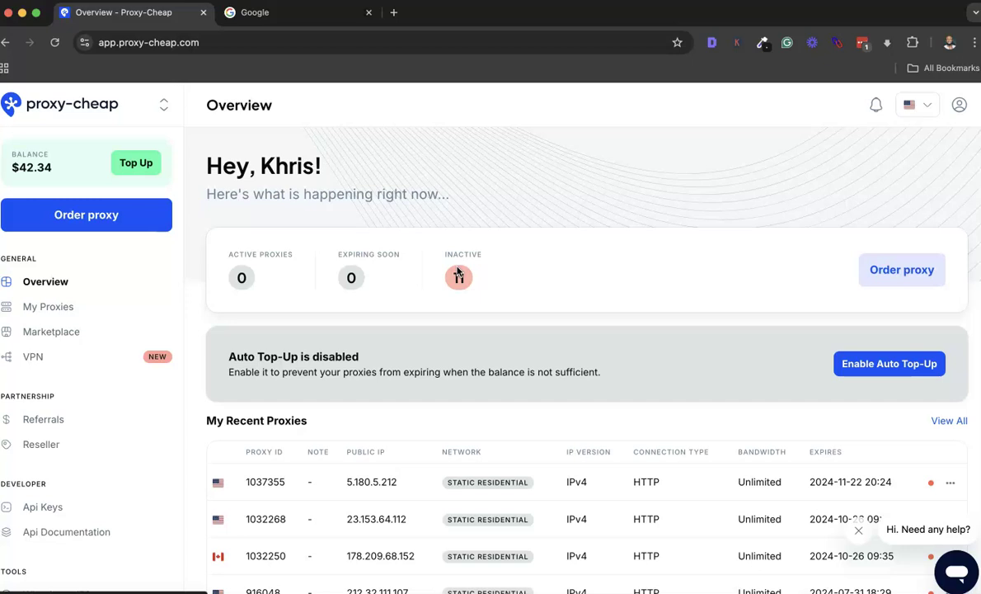
scroll(554, 285, down, 5)
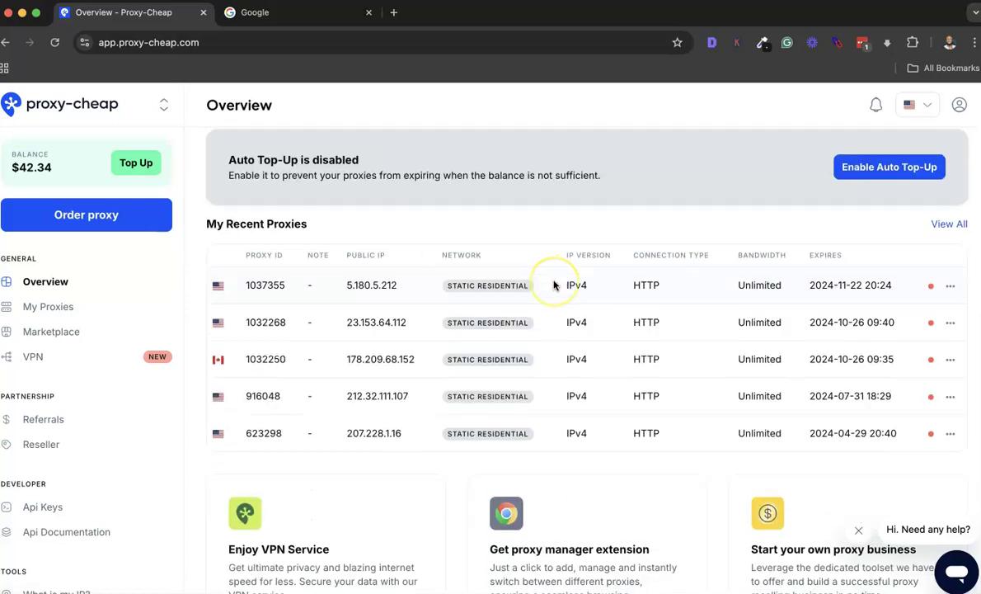
scroll(554, 283, down, 3)
scroll(560, 284, up, 2)
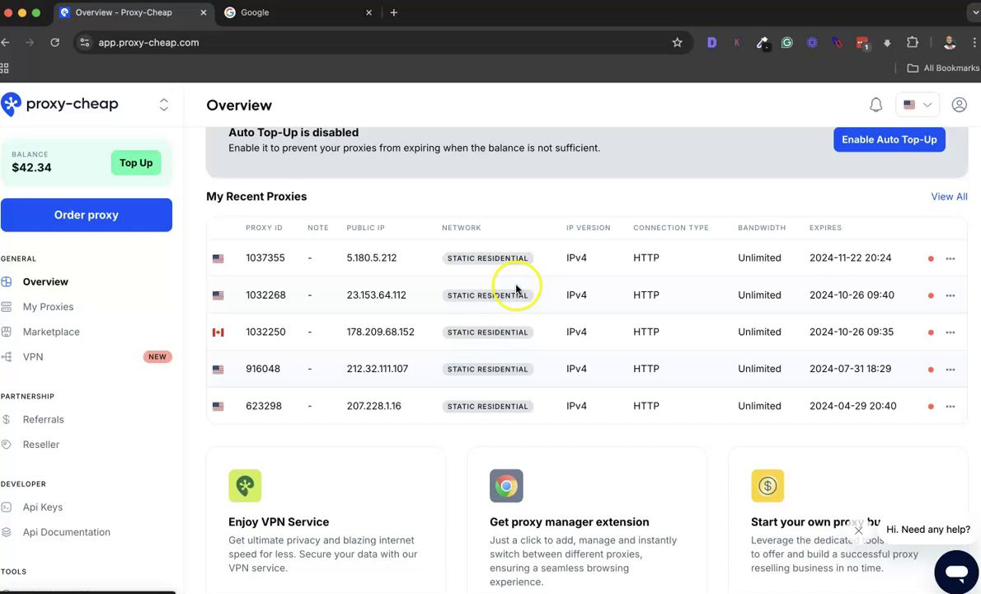
scroll(608, 334, up, 2)
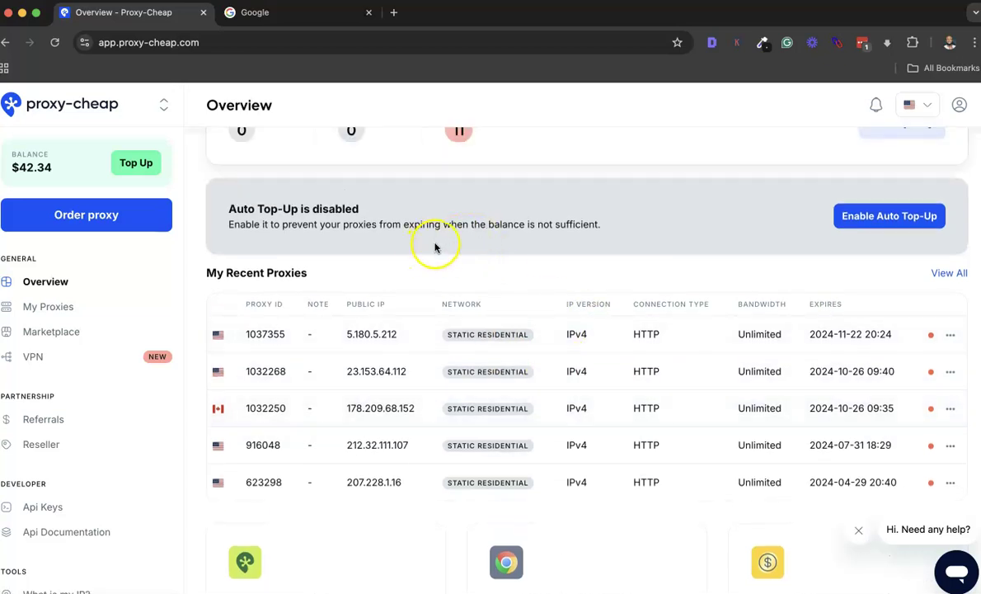
scroll(437, 247, up, 3)
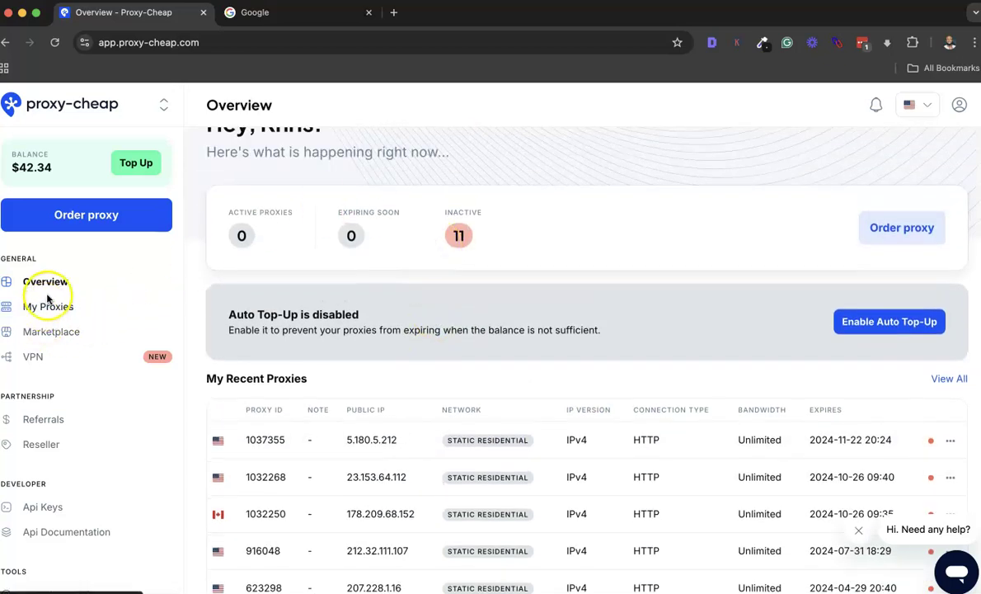
scroll(264, 272, up, 1)
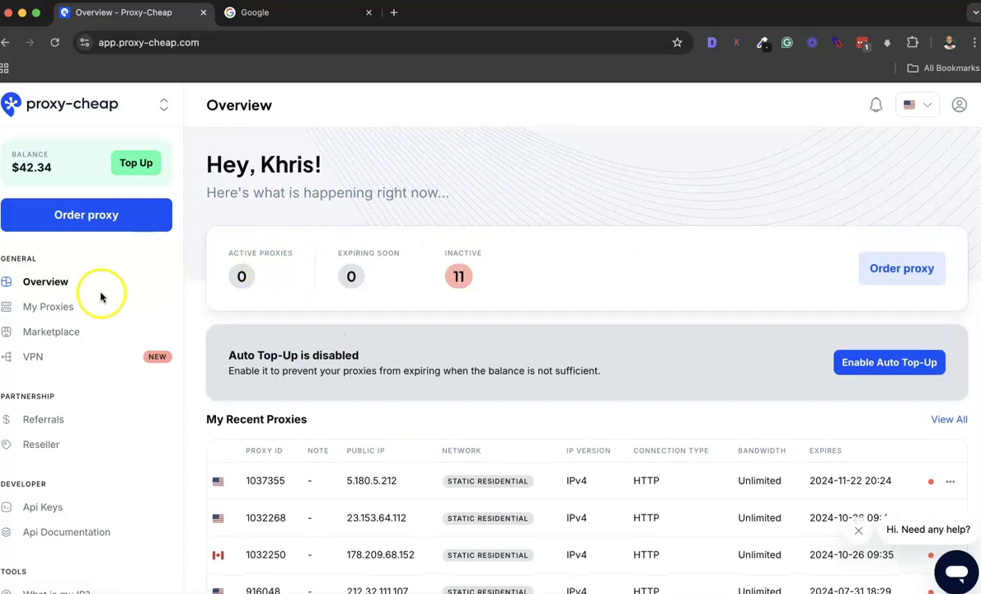
click(49, 307)
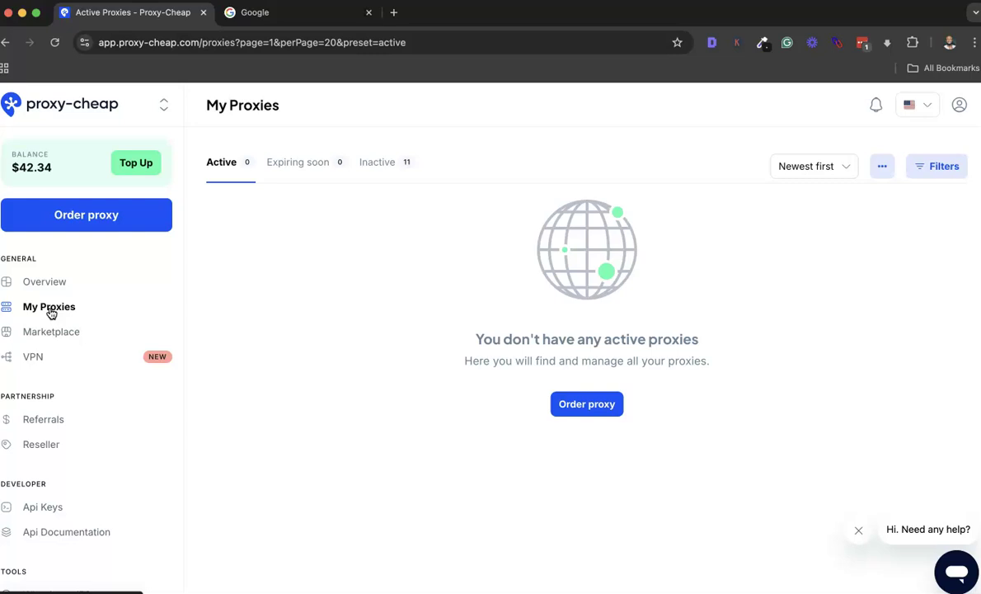
Step: Show the Expiring soon tab of My Proxies
click(303, 168)
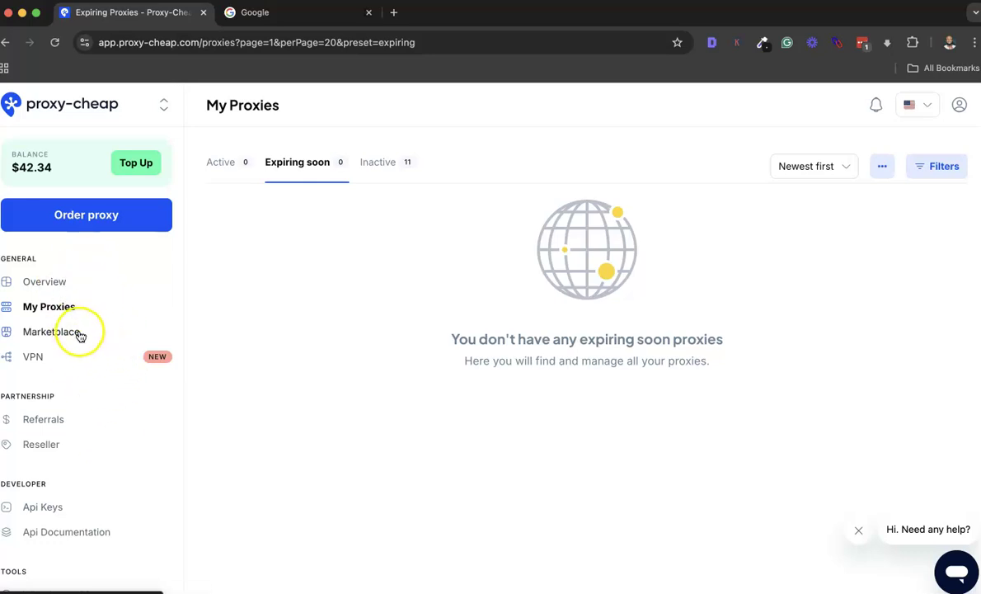
Step: Open the Marketplace and browse the Country filter list, keeping All countries
click(63, 337)
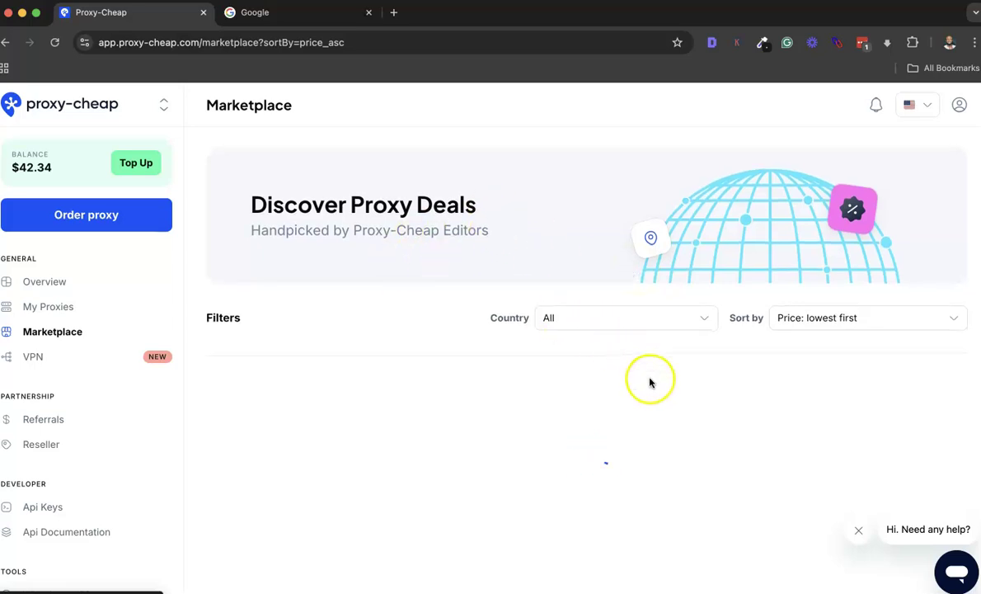
click(650, 322)
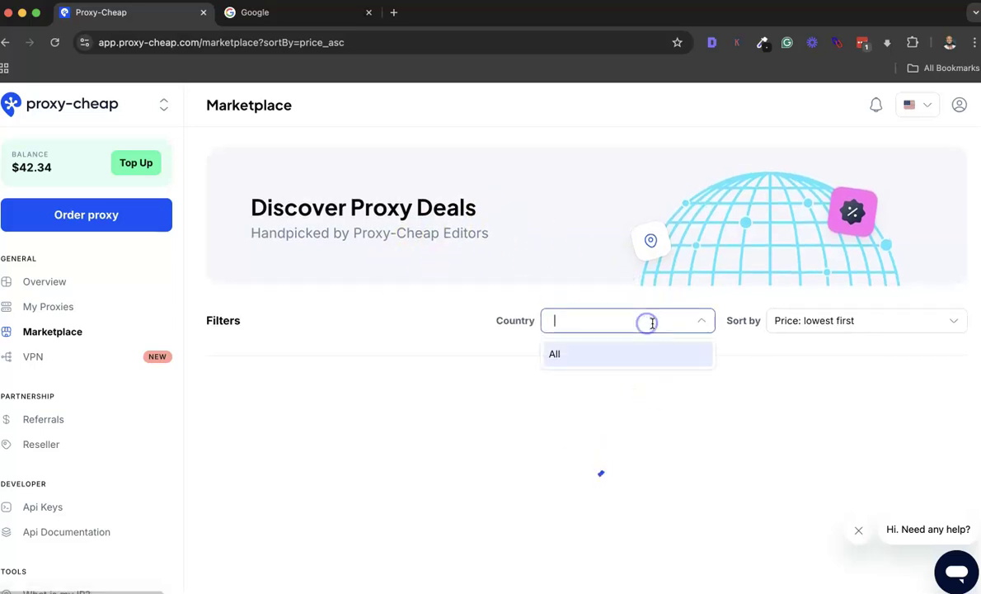
click(701, 324)
click(702, 325)
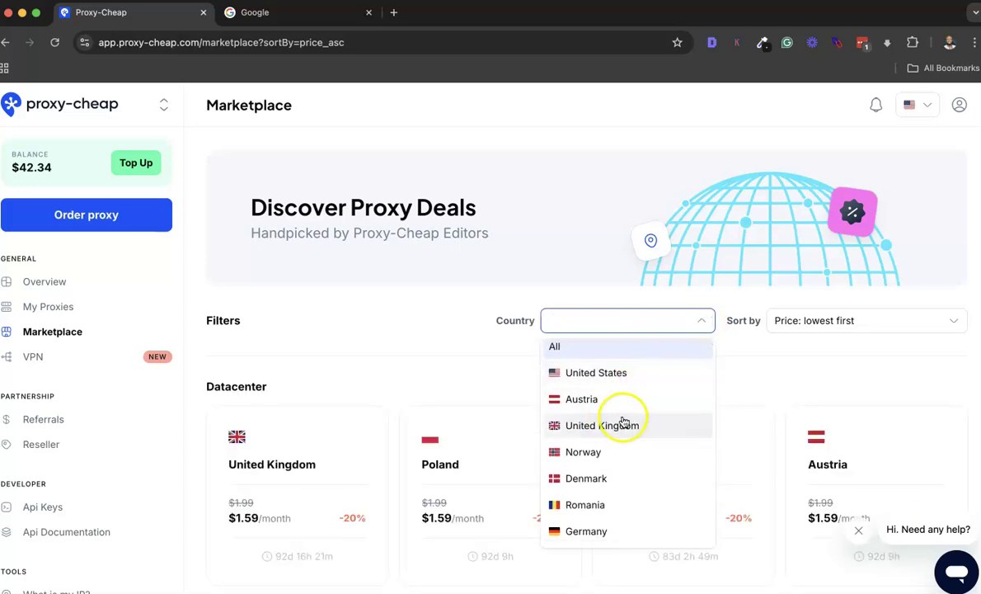
scroll(624, 420, down, 2)
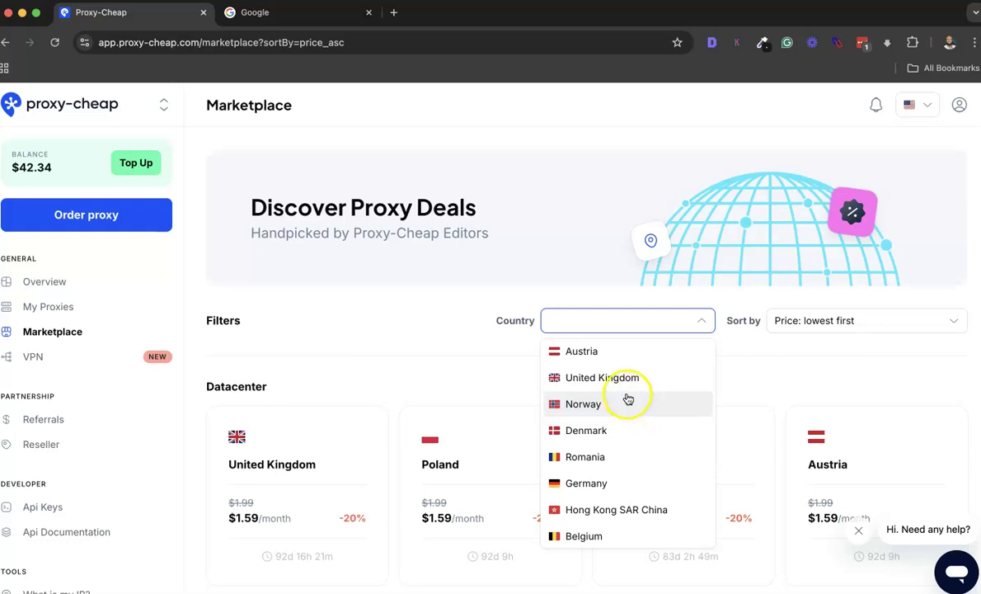
scroll(628, 399, down, 2)
scroll(624, 395, down, 4)
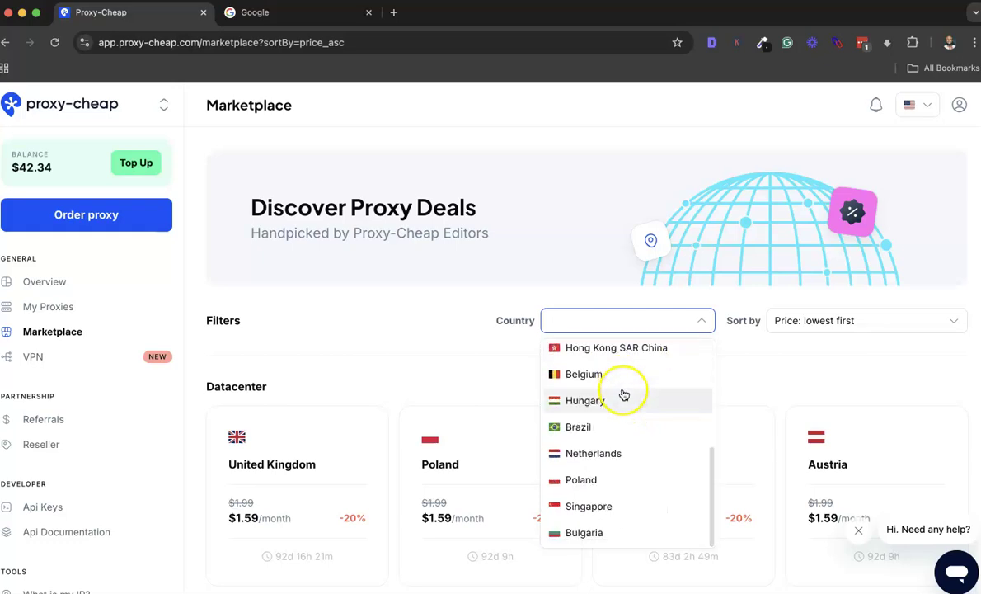
click(614, 271)
Step: Check the sort options unchanged, then reopen the Country list and pick United States
click(804, 321)
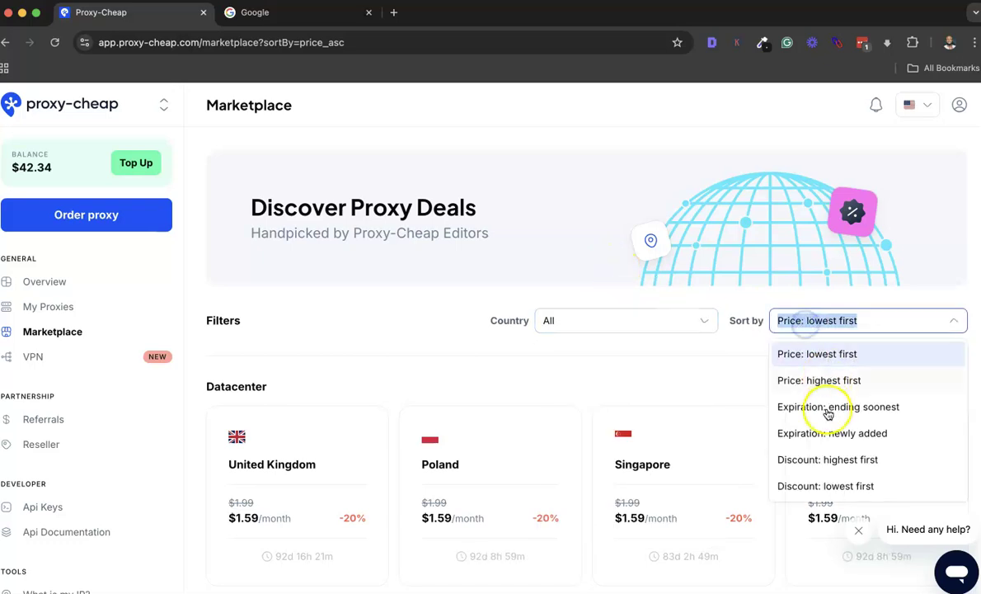
click(410, 337)
scroll(436, 335, down, 3)
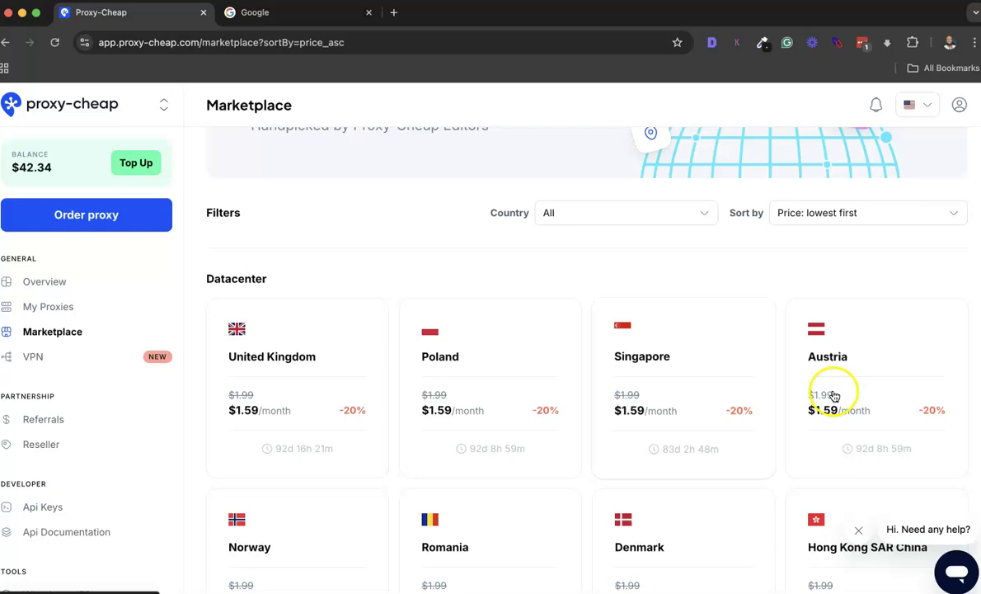
scroll(657, 390, down, 4)
scroll(661, 387, up, 7)
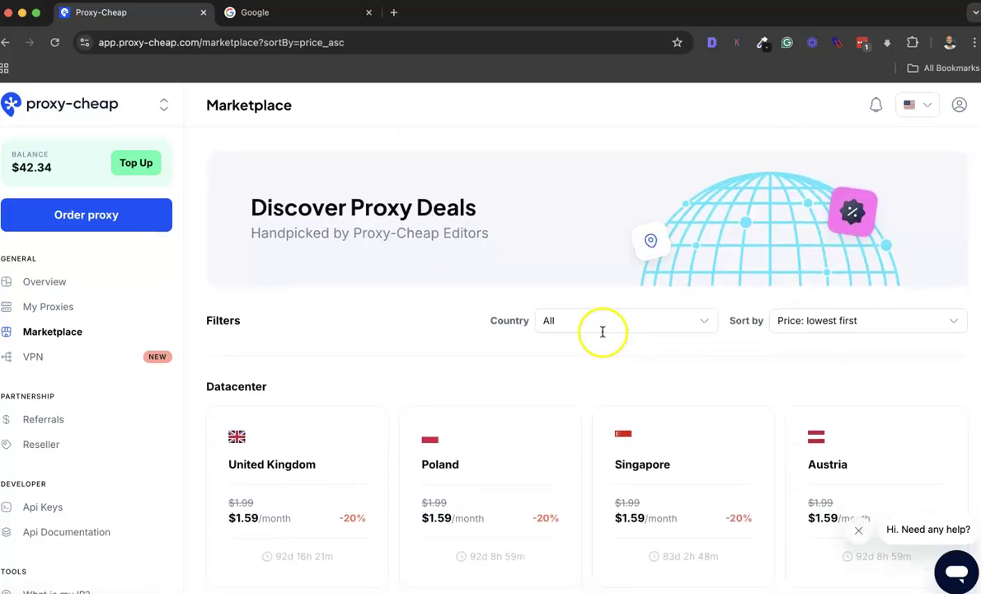
scroll(613, 324, down, 1)
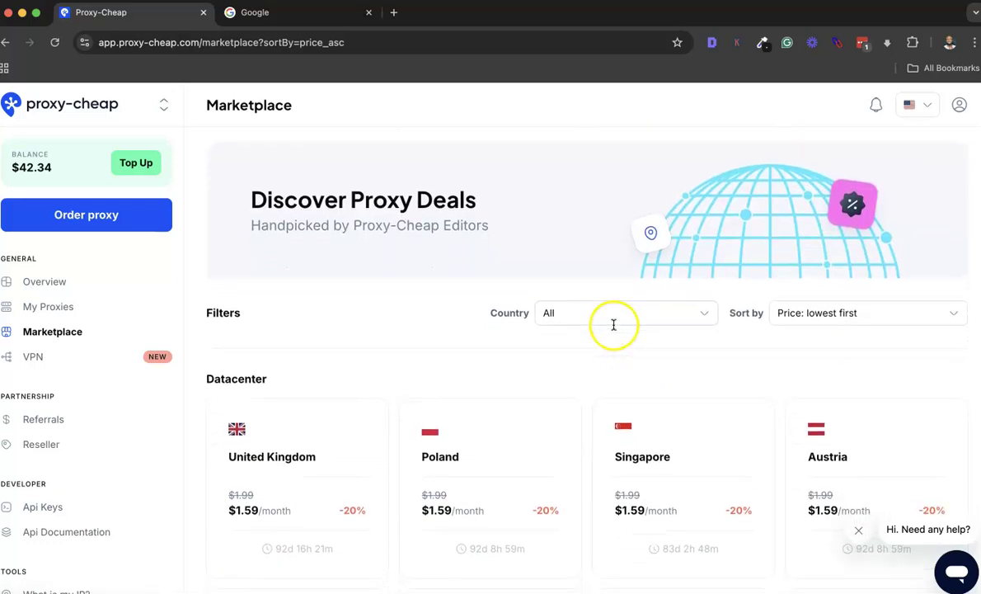
click(696, 312)
click(620, 383)
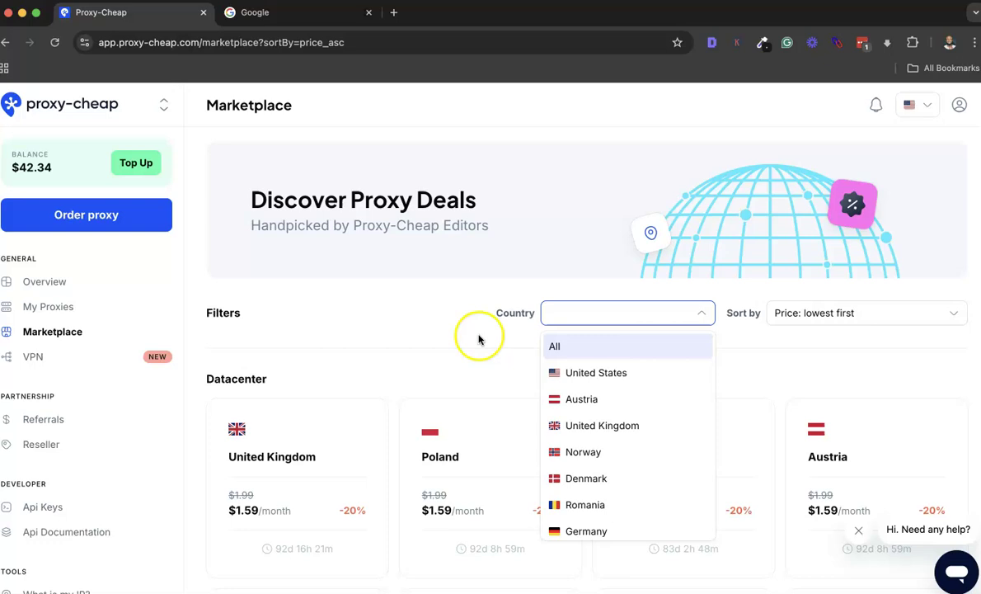
Step: Apply the United States country filter and scan the Datacenter and Static Residential deals
click(575, 372)
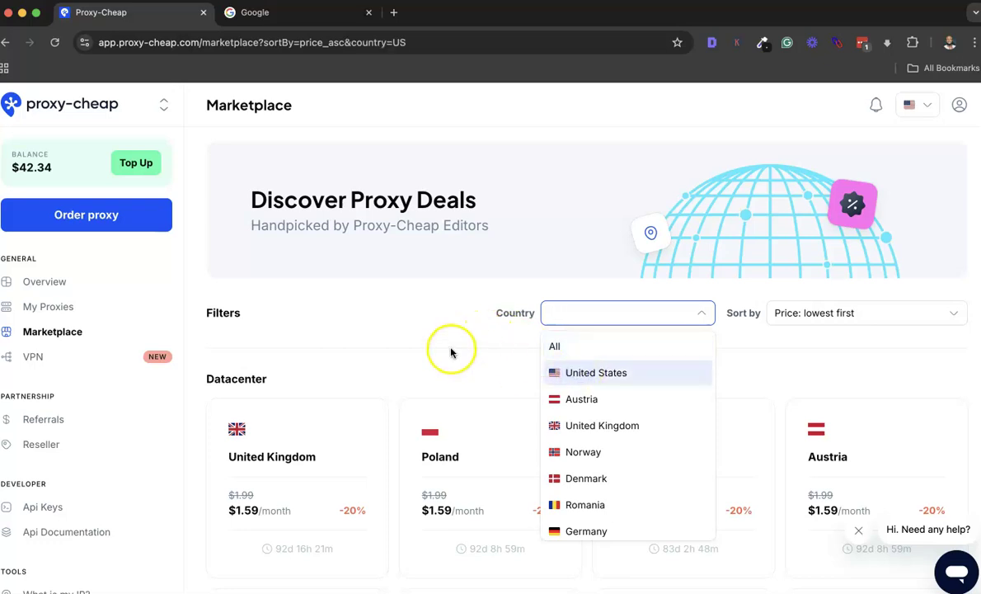
scroll(451, 353, down, 2)
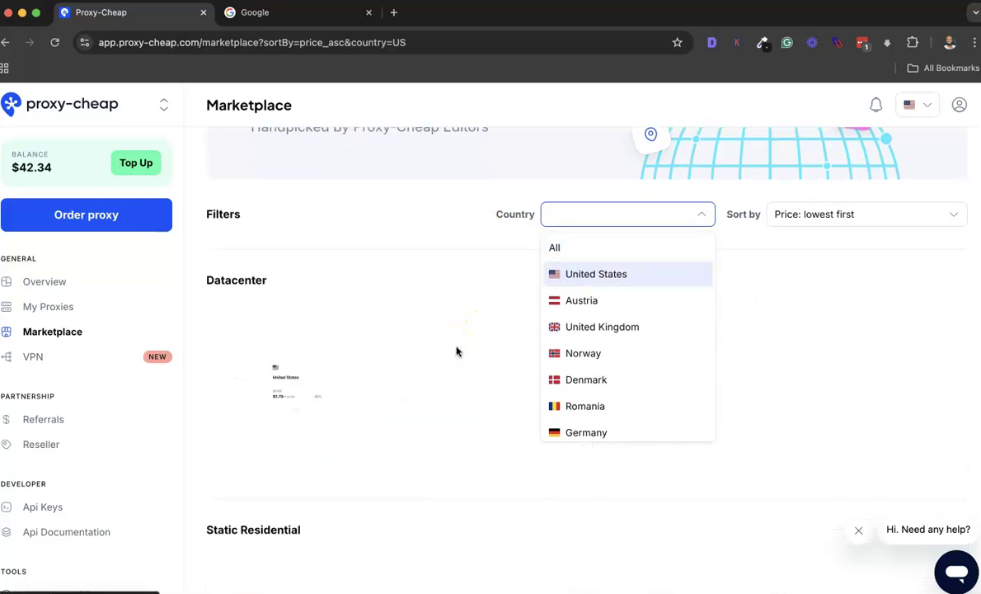
click(447, 285)
scroll(449, 288, down, 1)
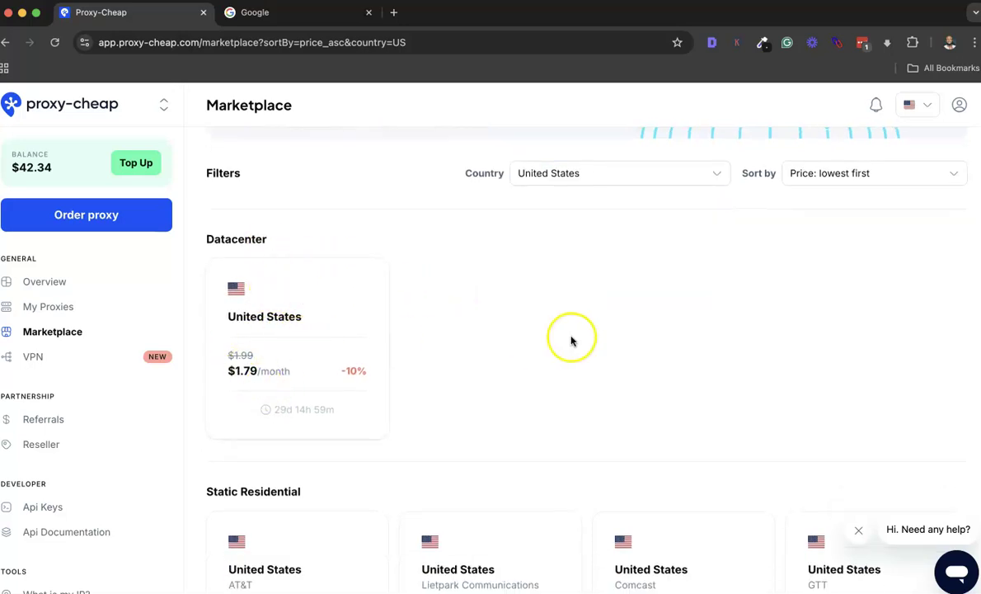
scroll(569, 340, down, 4)
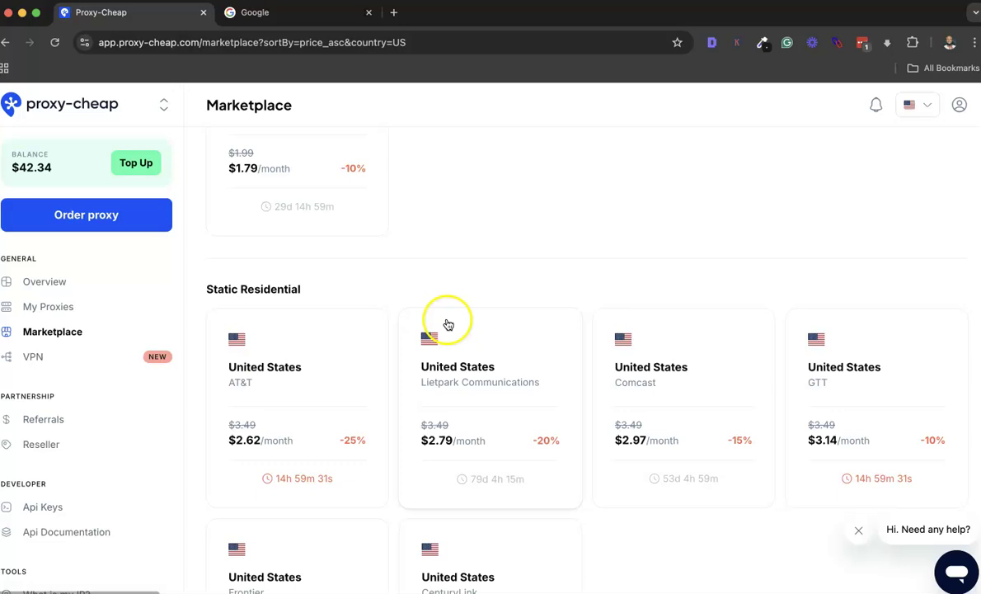
scroll(536, 338, down, 4)
scroll(537, 339, up, 6)
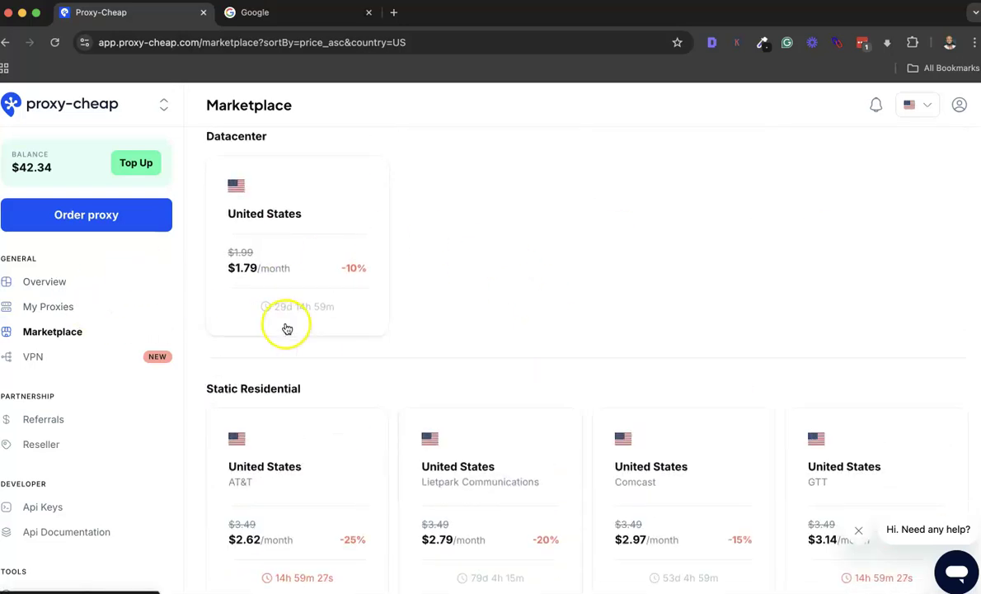
scroll(298, 344, up, 1)
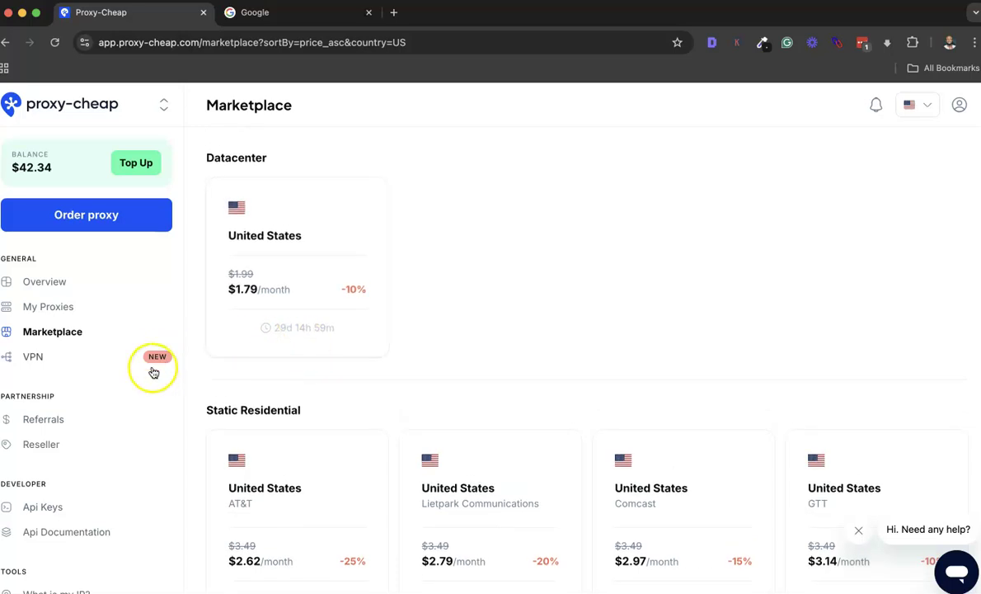
click(57, 362)
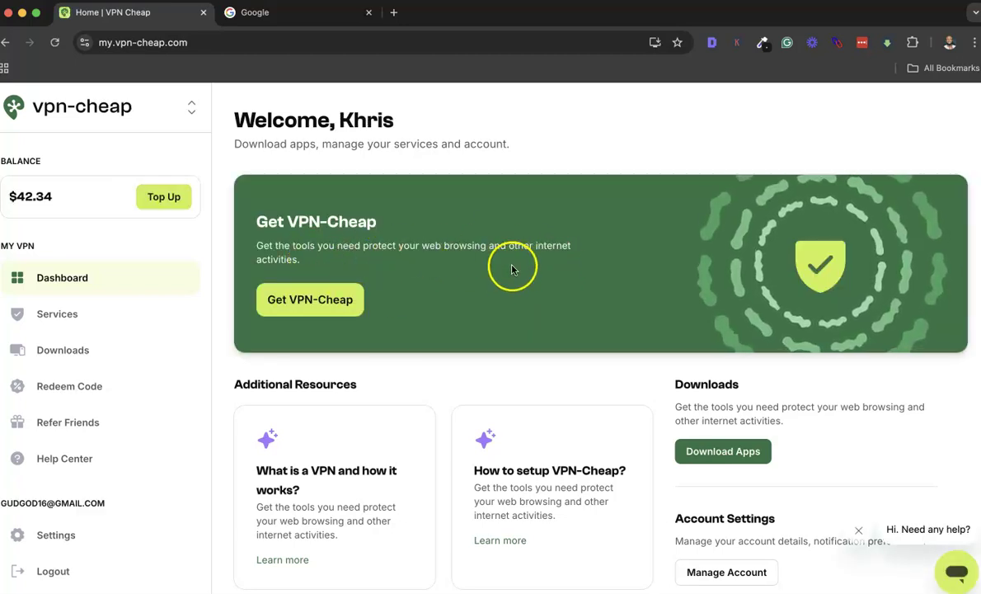
scroll(511, 268, down, 2)
scroll(510, 270, up, 2)
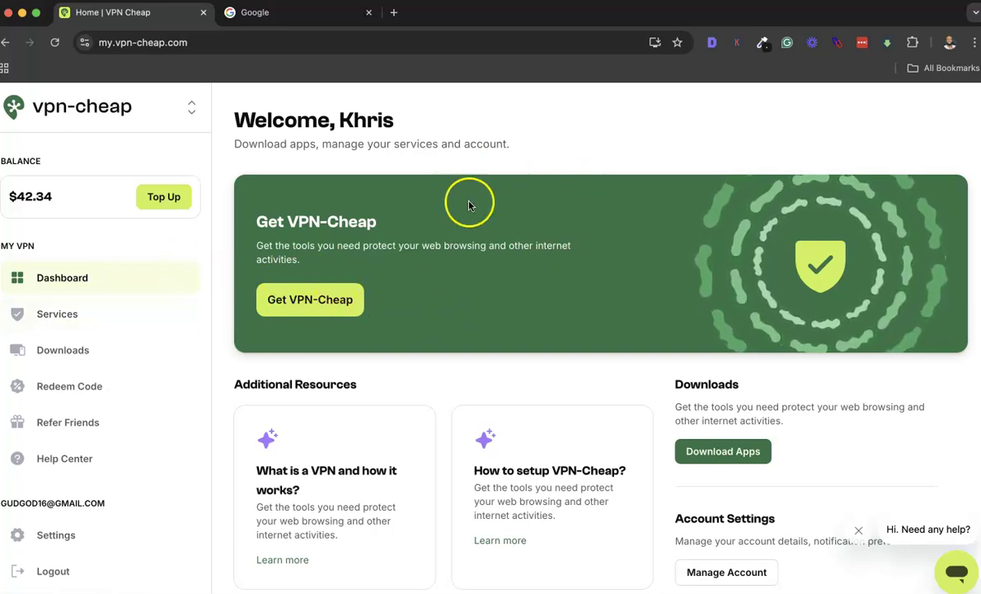
scroll(420, 275, down, 2)
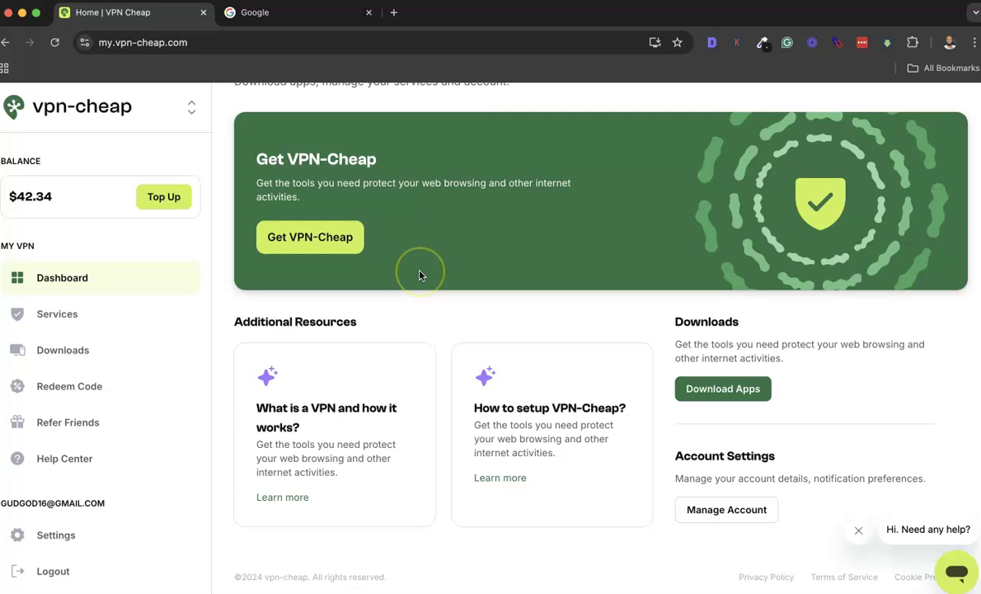
scroll(420, 274, up, 2)
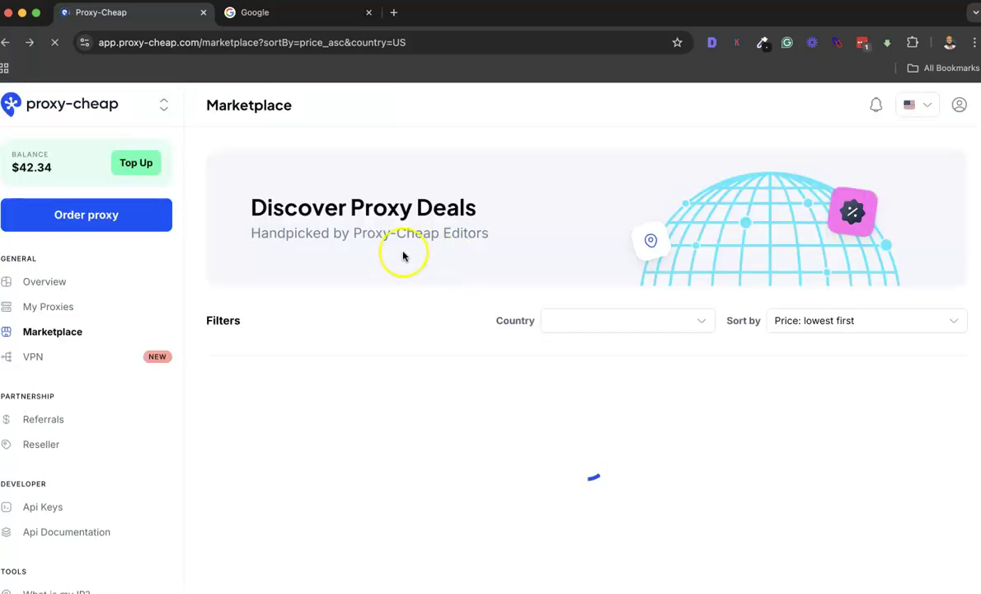
Step: Return to the top of the Marketplace and open the Reseller page under Partnership
scroll(404, 288, down, 7)
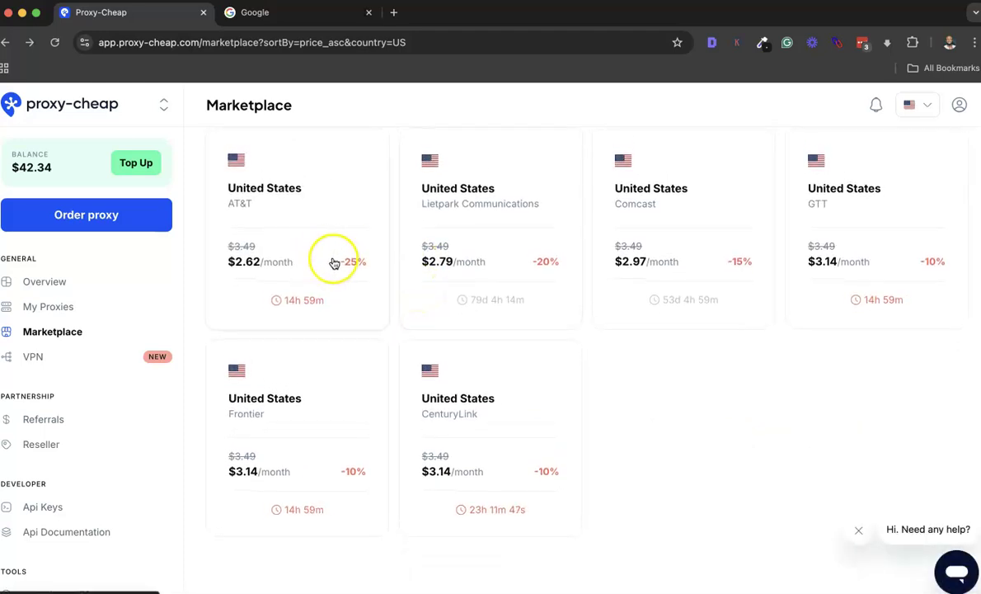
scroll(334, 258, up, 4)
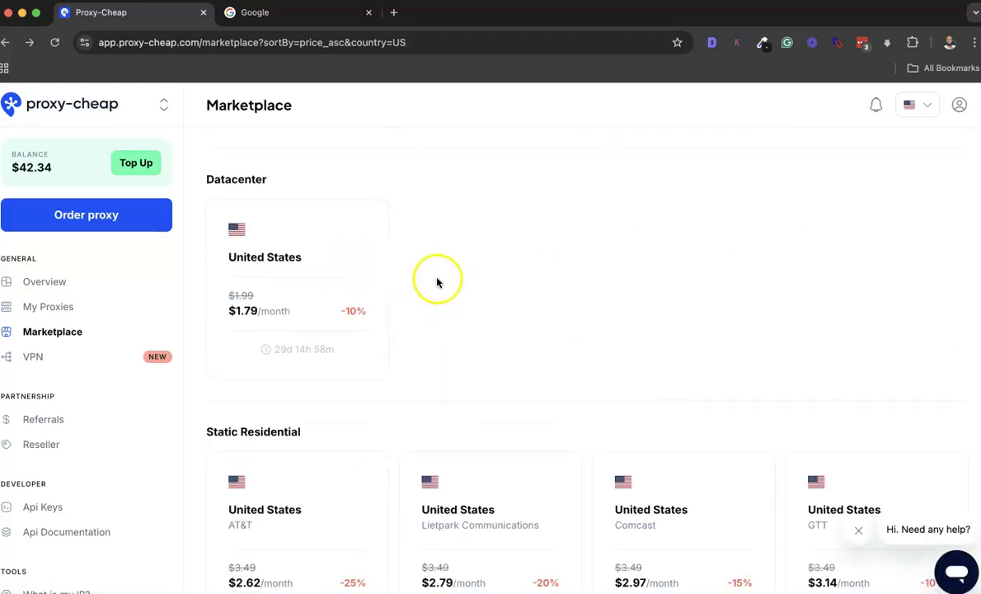
scroll(438, 279, up, 1)
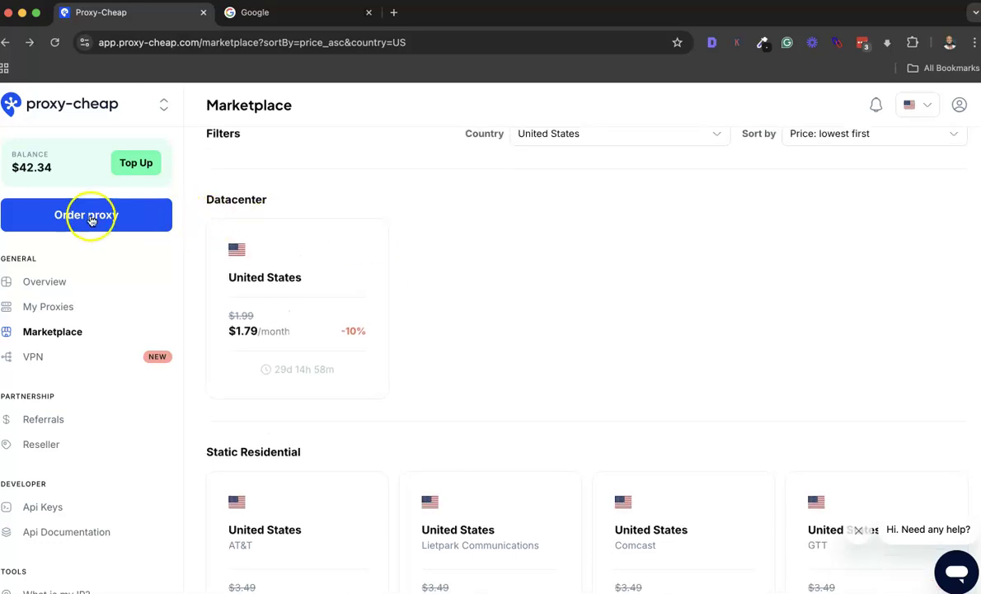
click(49, 450)
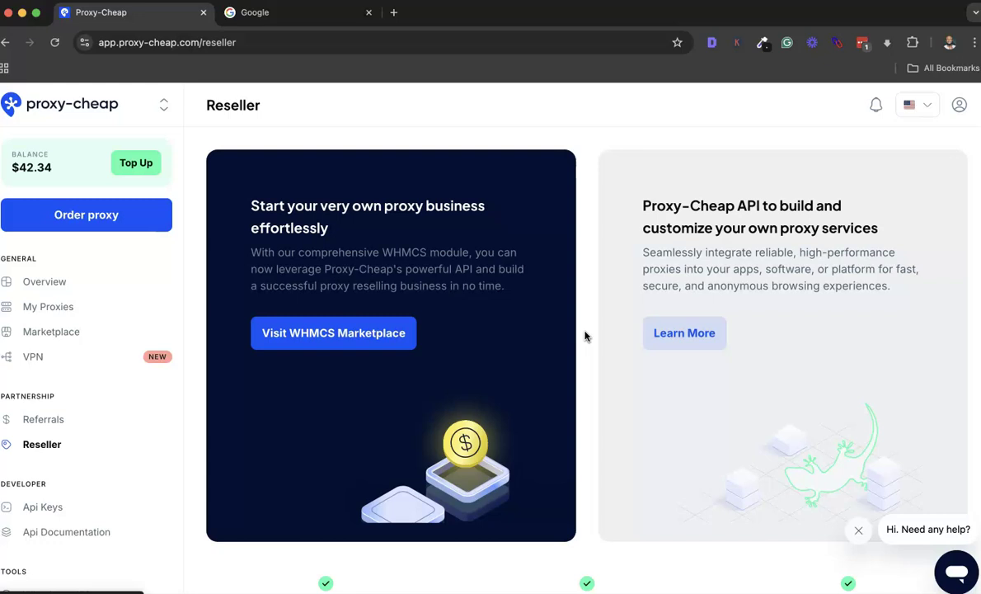
scroll(584, 335, down, 4)
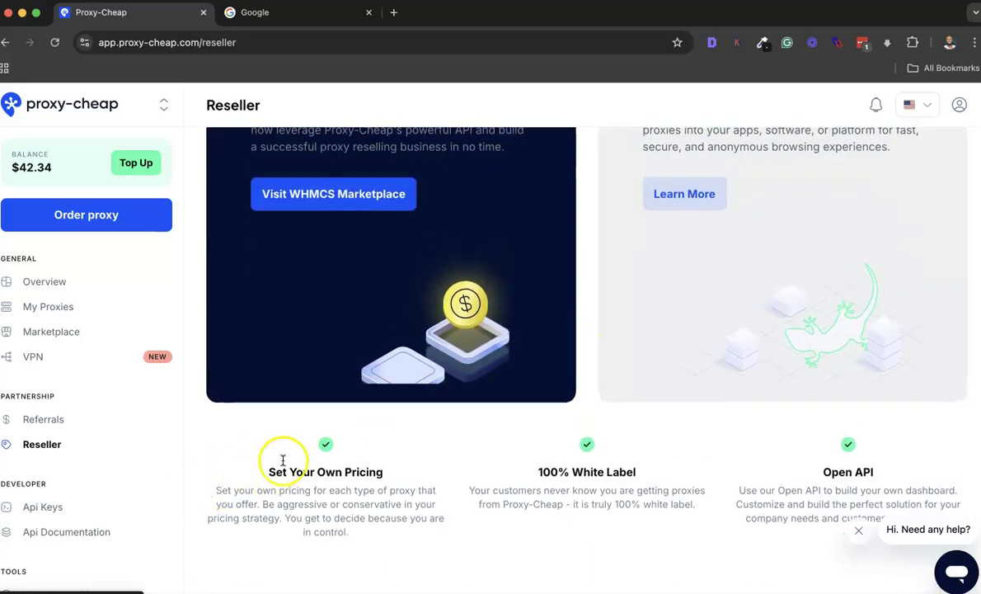
scroll(373, 354, up, 2)
scroll(363, 278, up, 1)
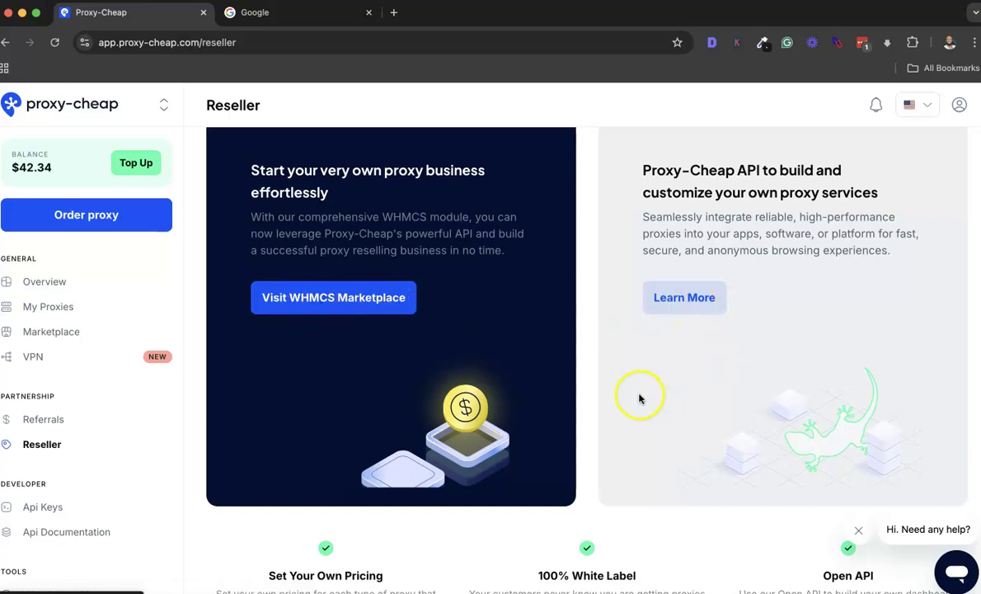
scroll(639, 398, down, 4)
scroll(611, 390, up, 1)
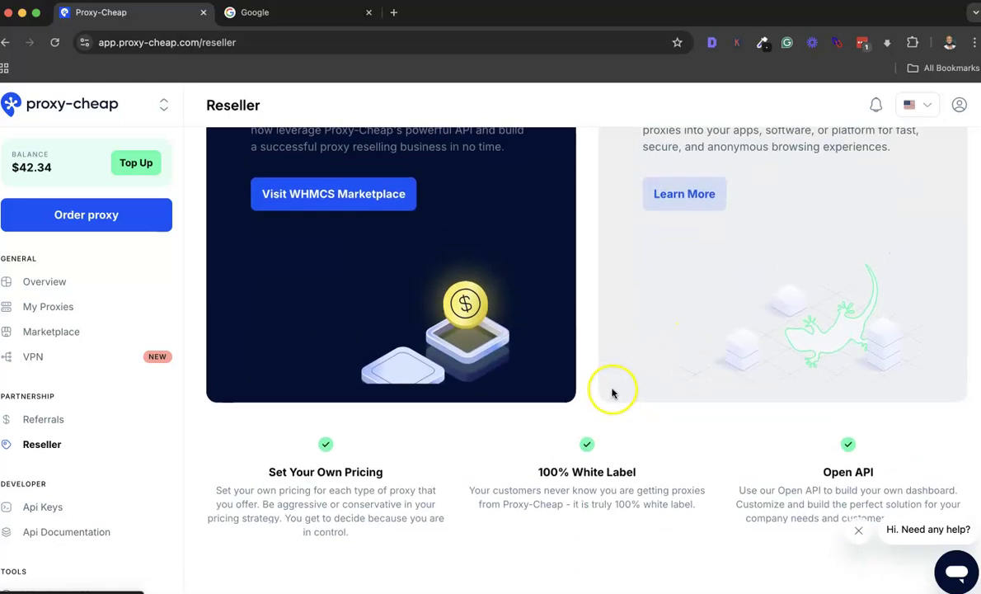
scroll(611, 393, up, 4)
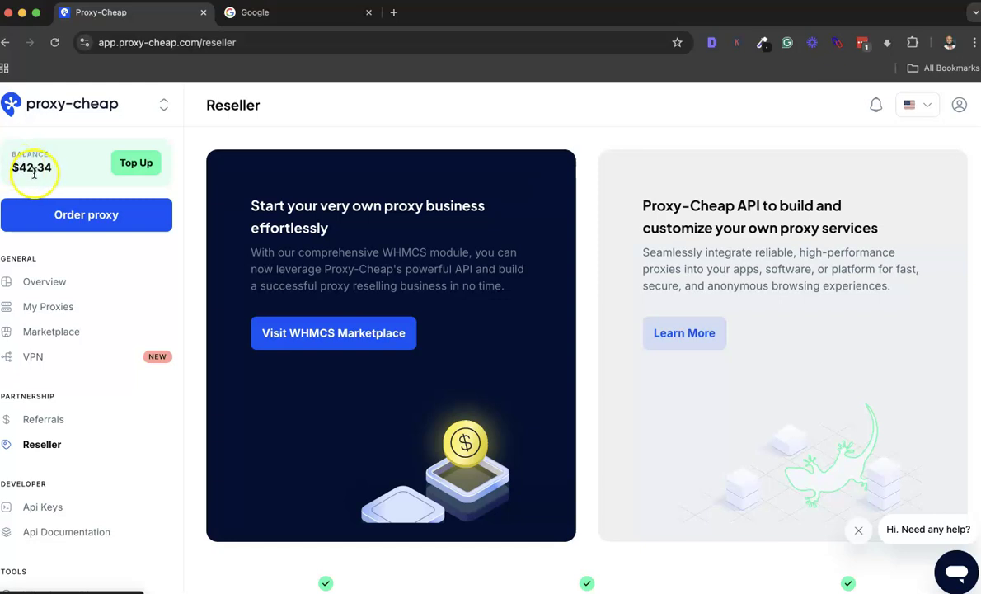
drag(34, 167, 20, 166)
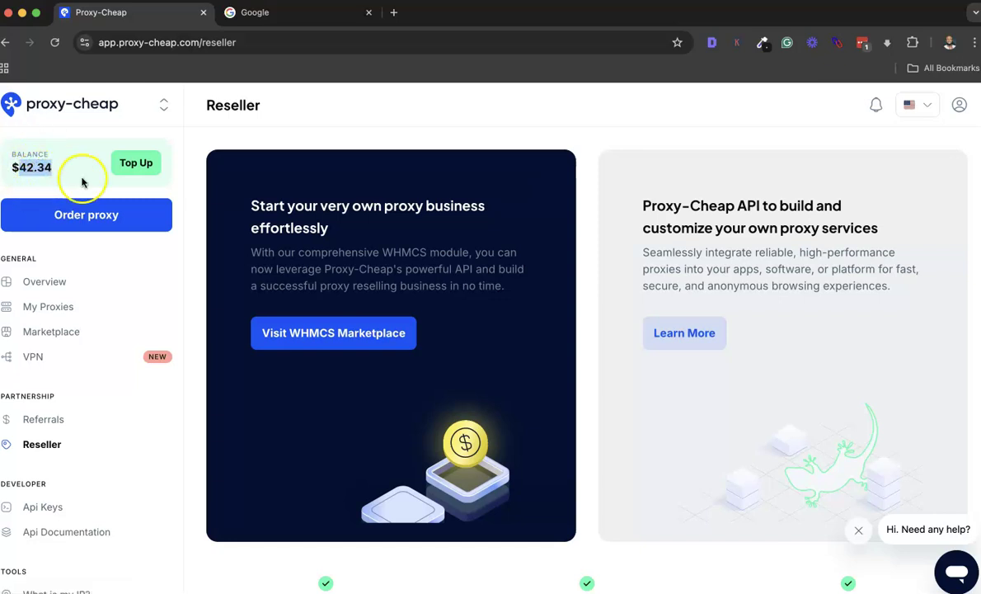
click(195, 196)
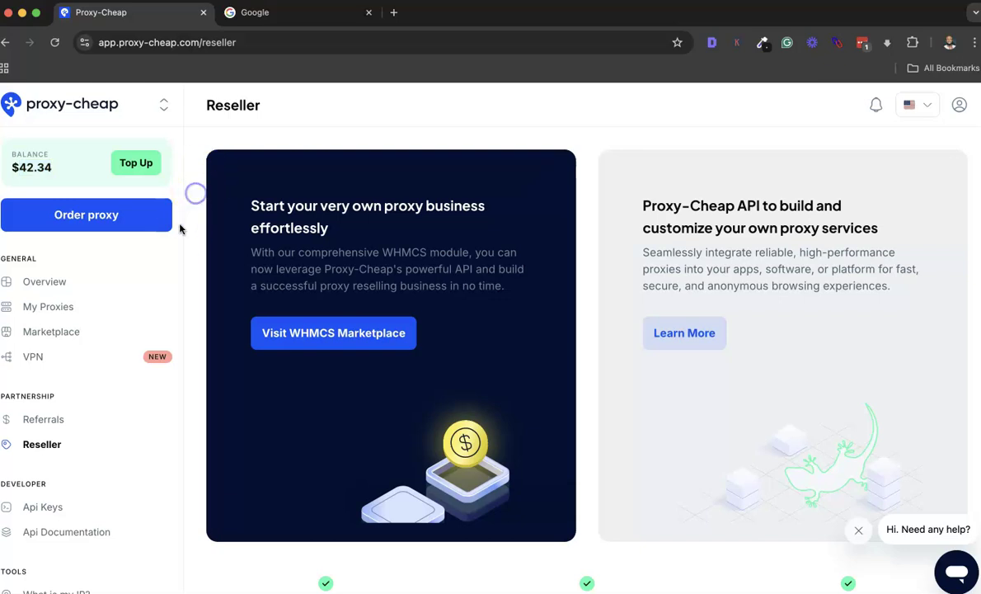
scroll(467, 263, down, 1)
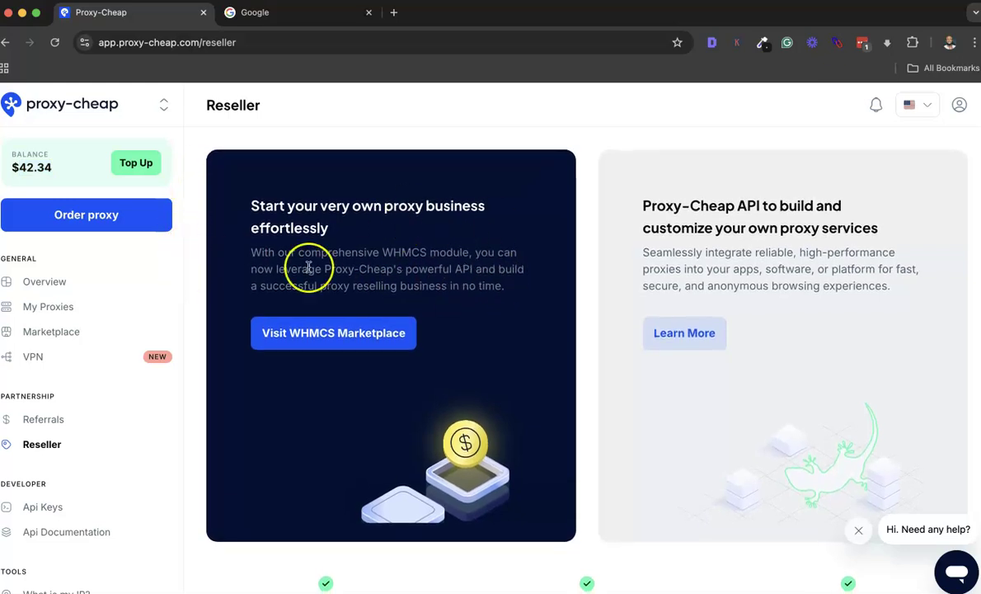
Step: Start a new order, compare the proxy type cards, and select Static Residential
click(81, 221)
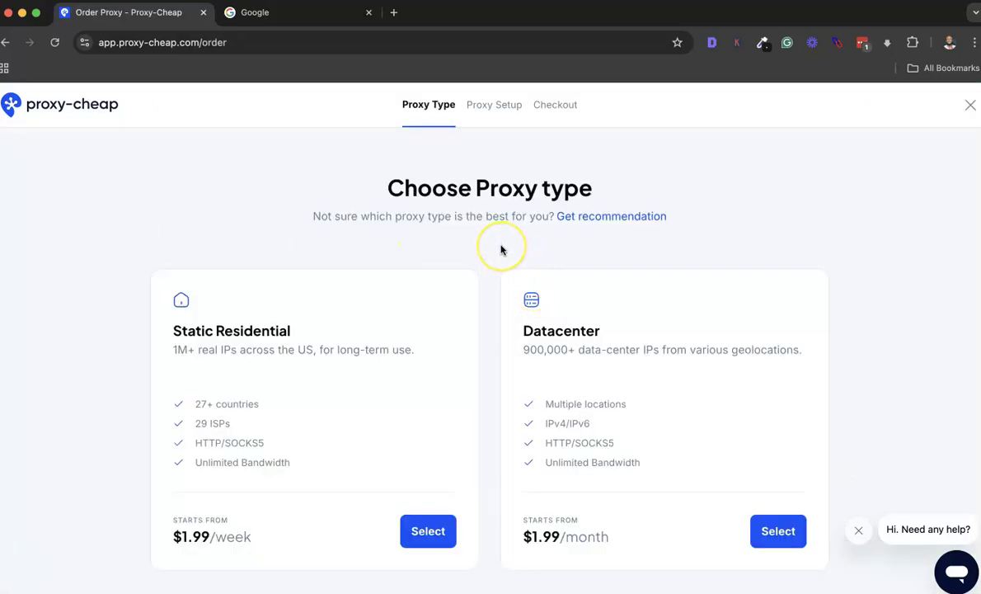
scroll(484, 238, down, 1)
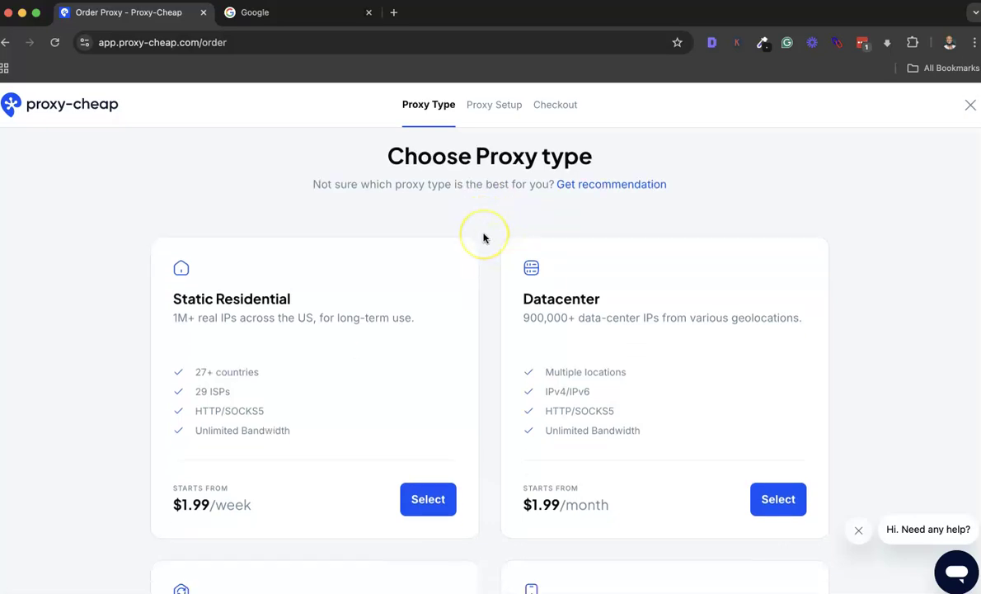
scroll(484, 238, down, 2)
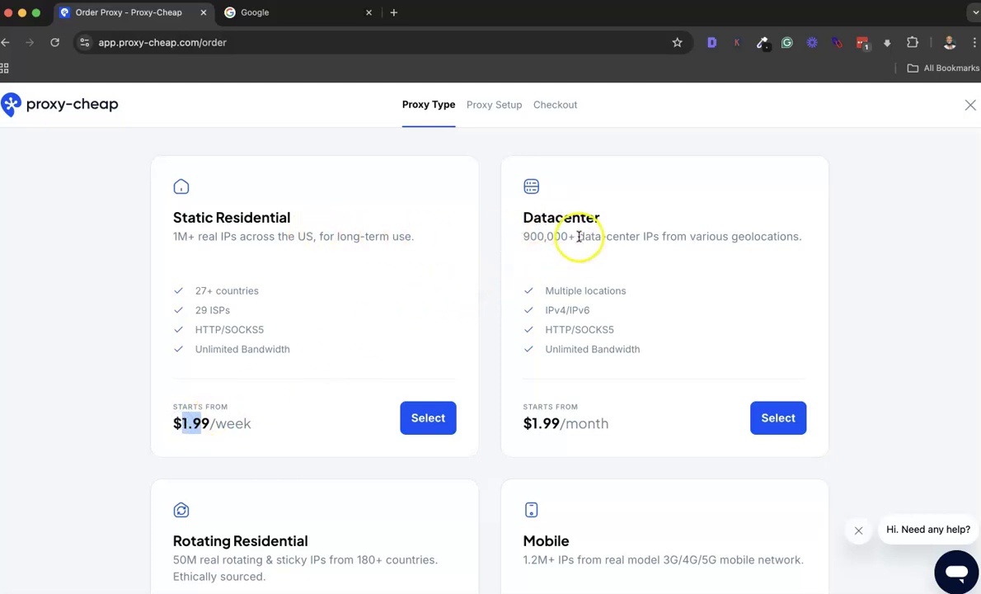
scroll(611, 331, down, 1)
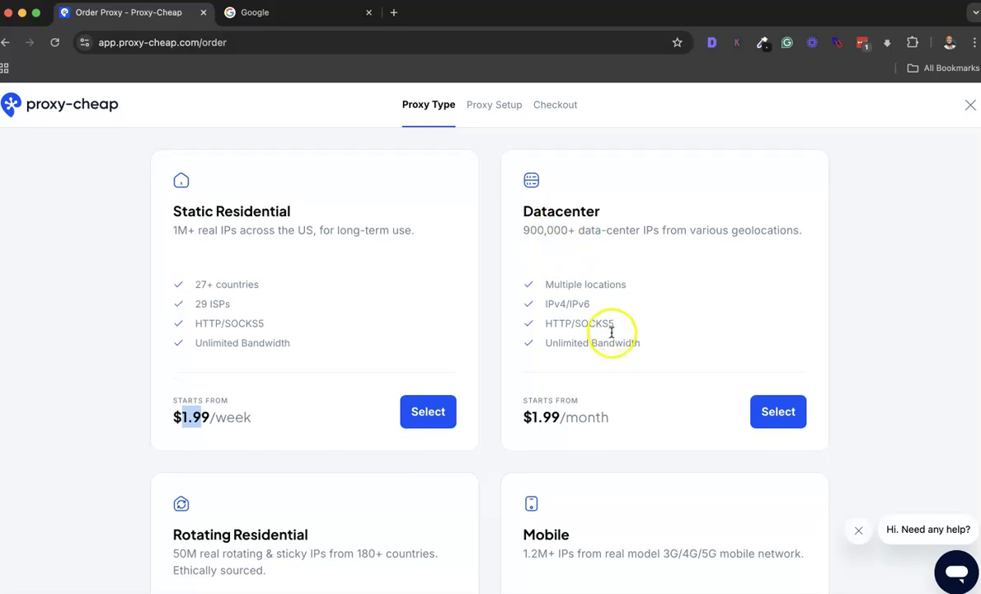
scroll(611, 331, down, 1)
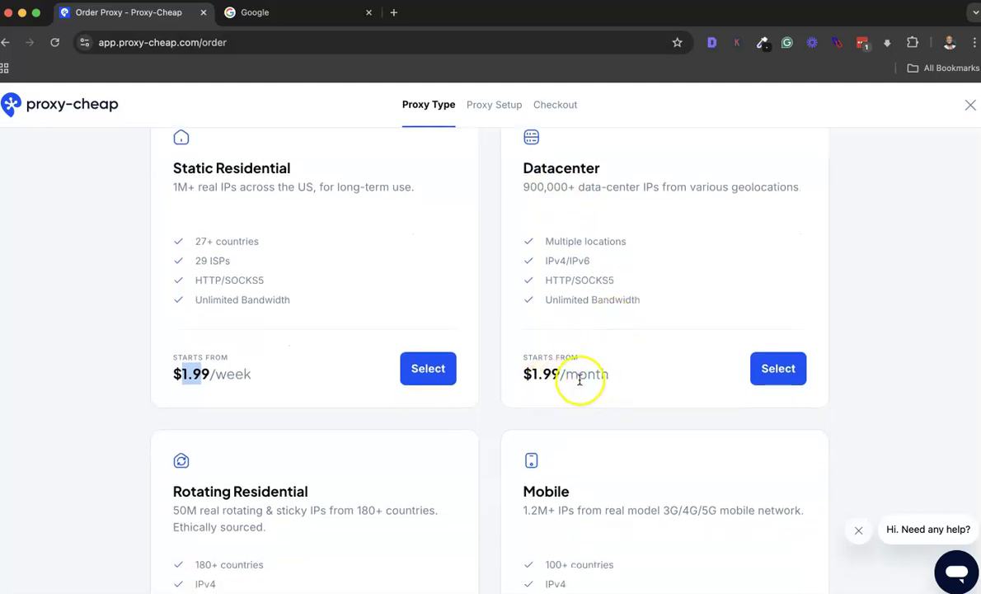
scroll(577, 388, down, 3)
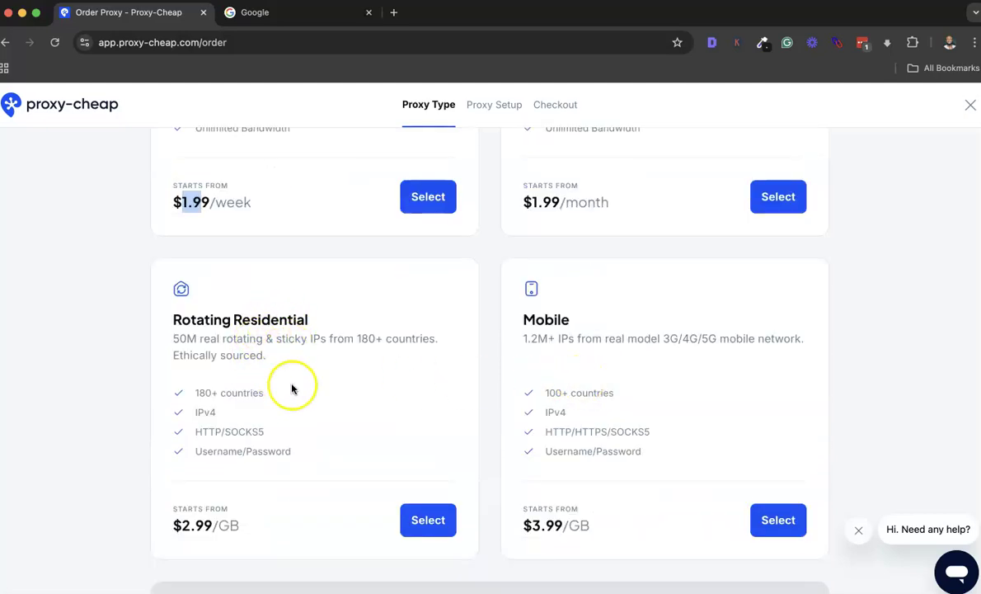
scroll(304, 421, down, 2)
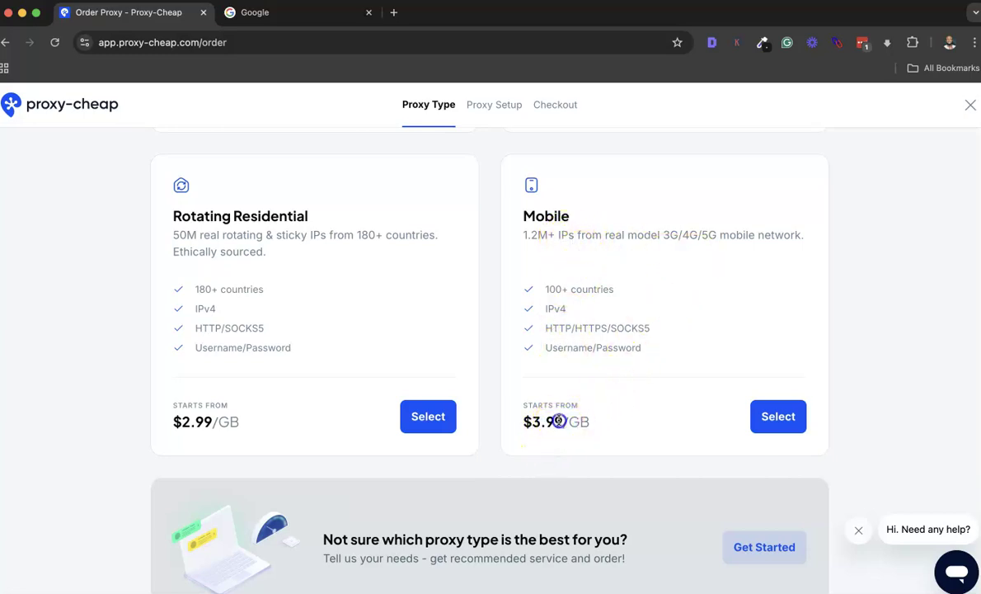
scroll(520, 338, up, 3)
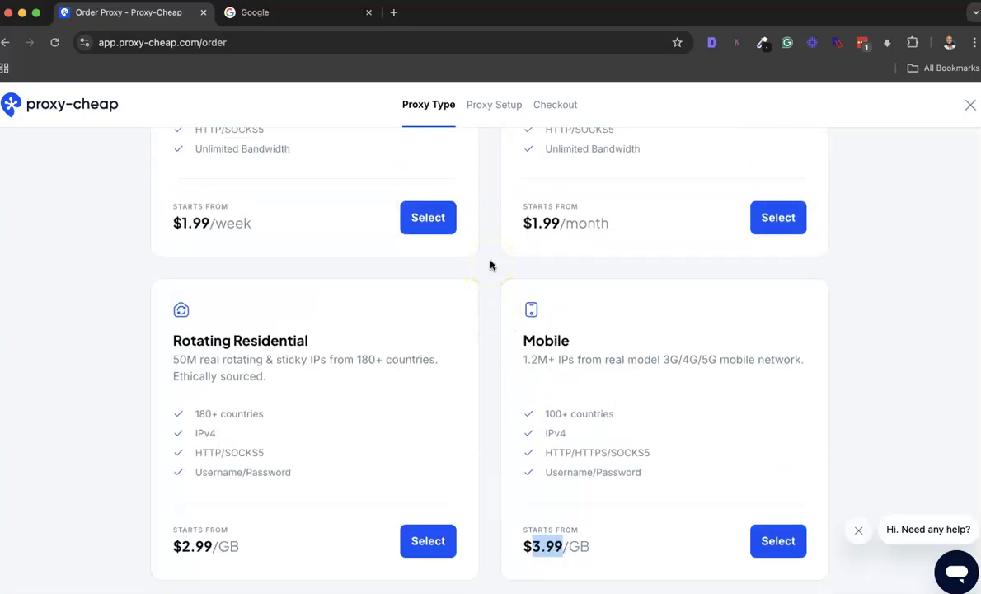
scroll(490, 265, up, 4)
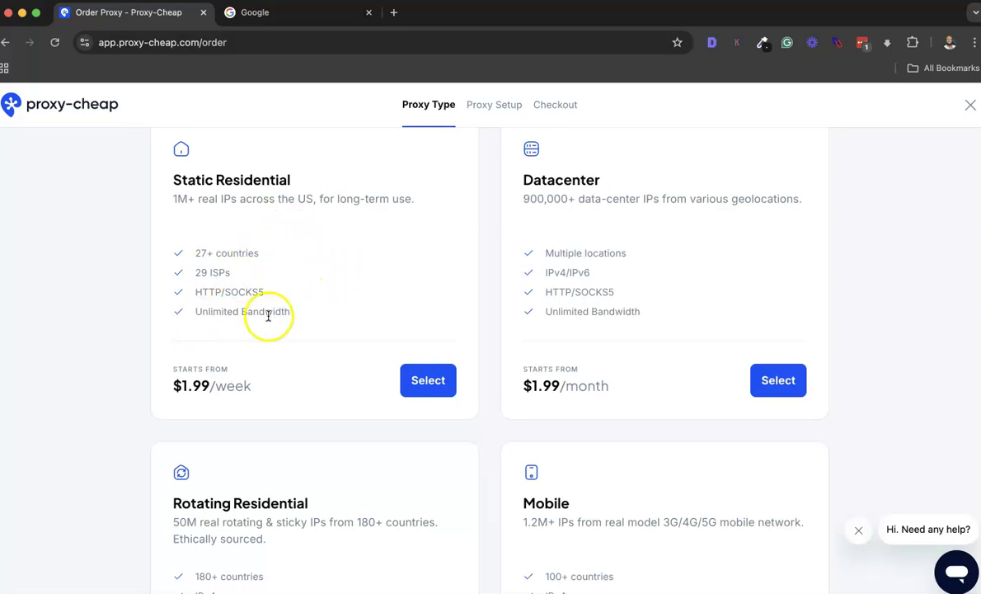
scroll(262, 303, up, 1)
scroll(263, 284, down, 2)
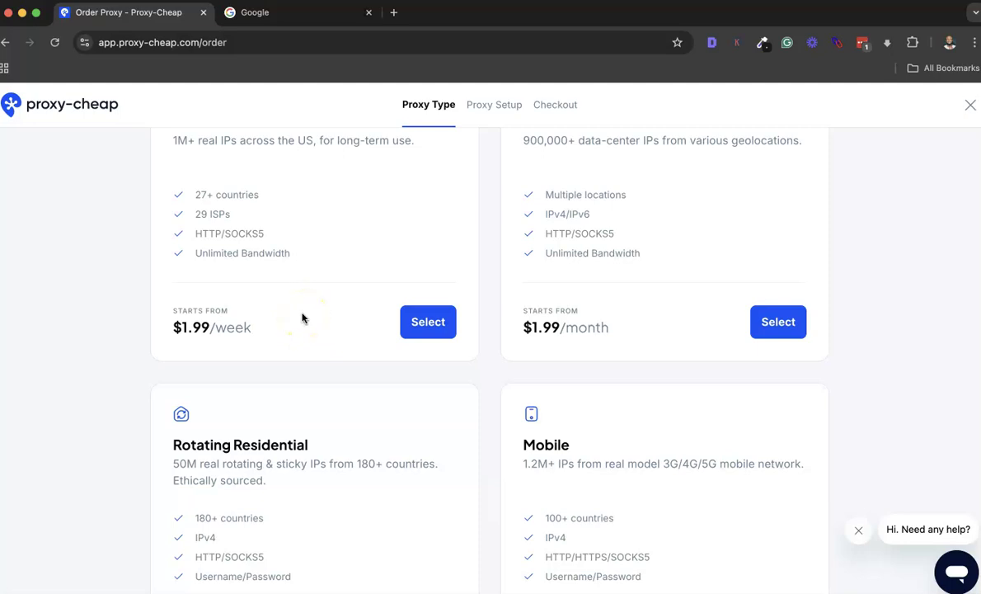
click(411, 322)
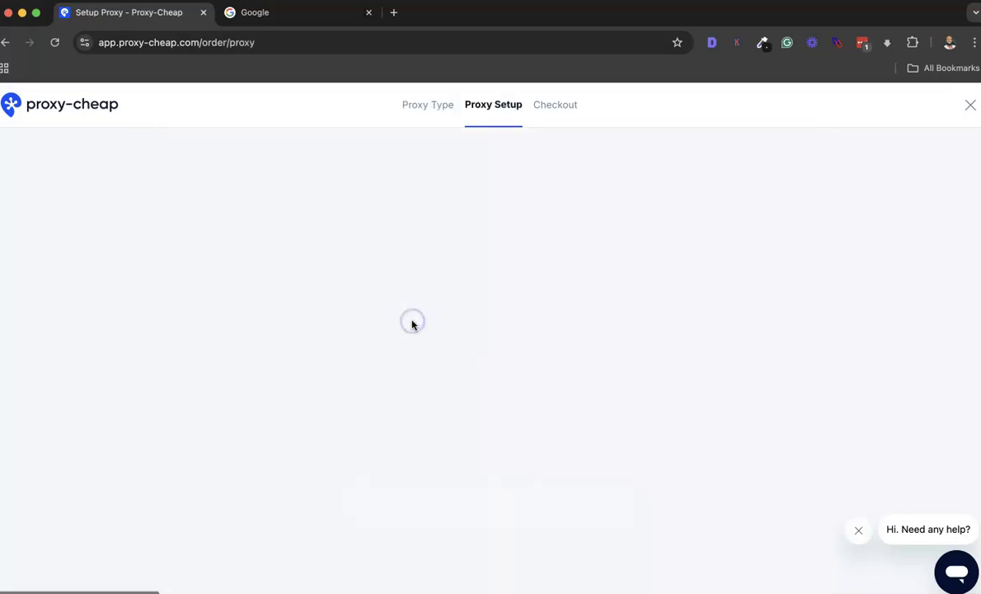
Step: Pass the Cloudflare human verification so the Static Residential setup form loads
click(475, 321)
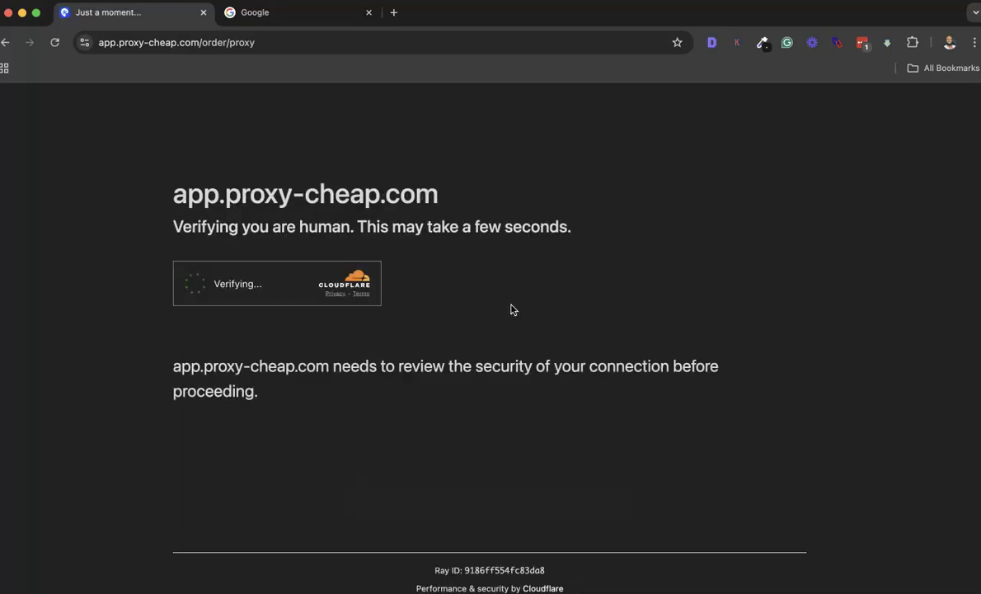
click(268, 301)
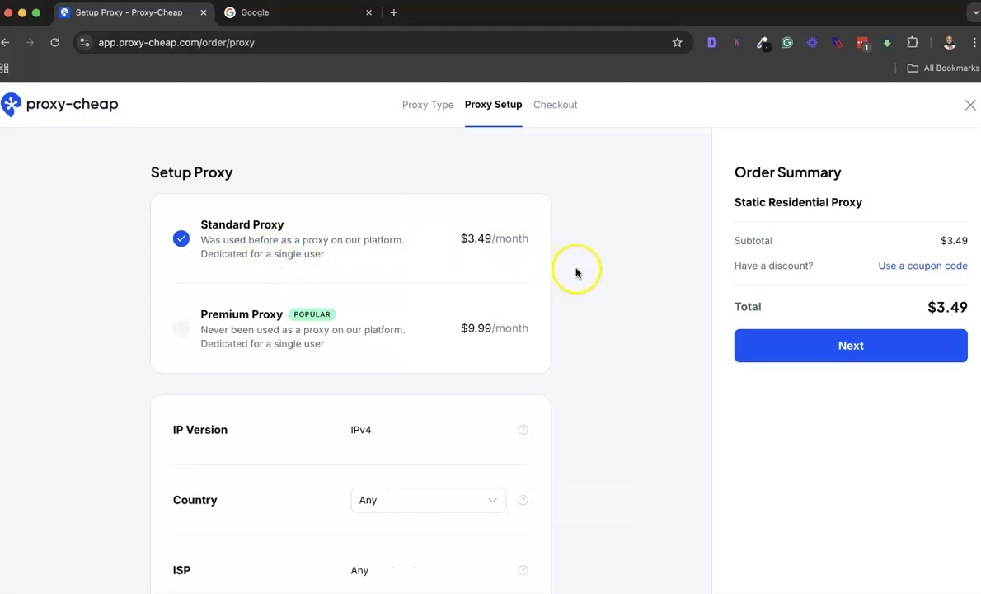
scroll(571, 271, down, 1)
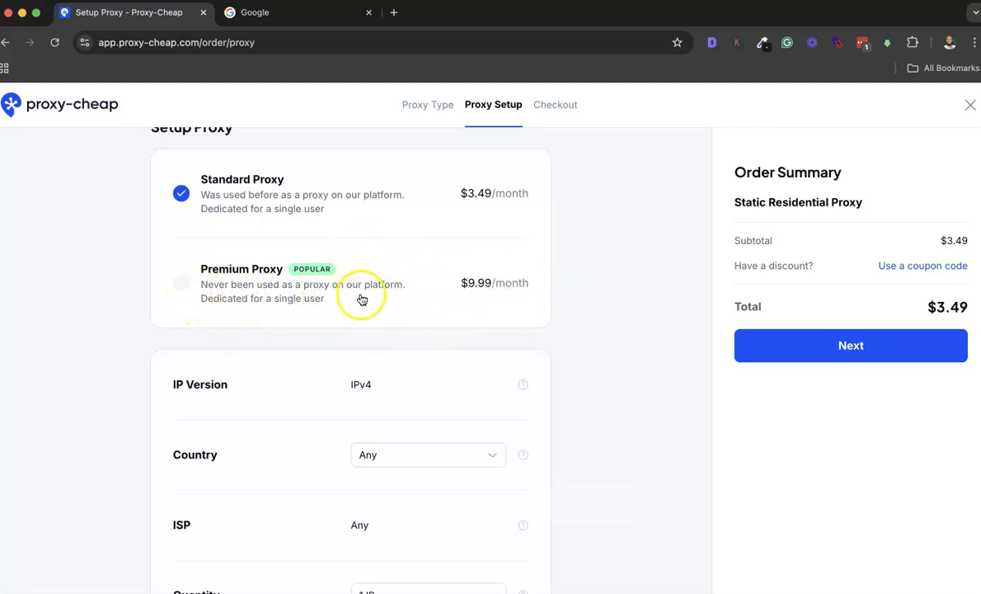
scroll(361, 303, up, 1)
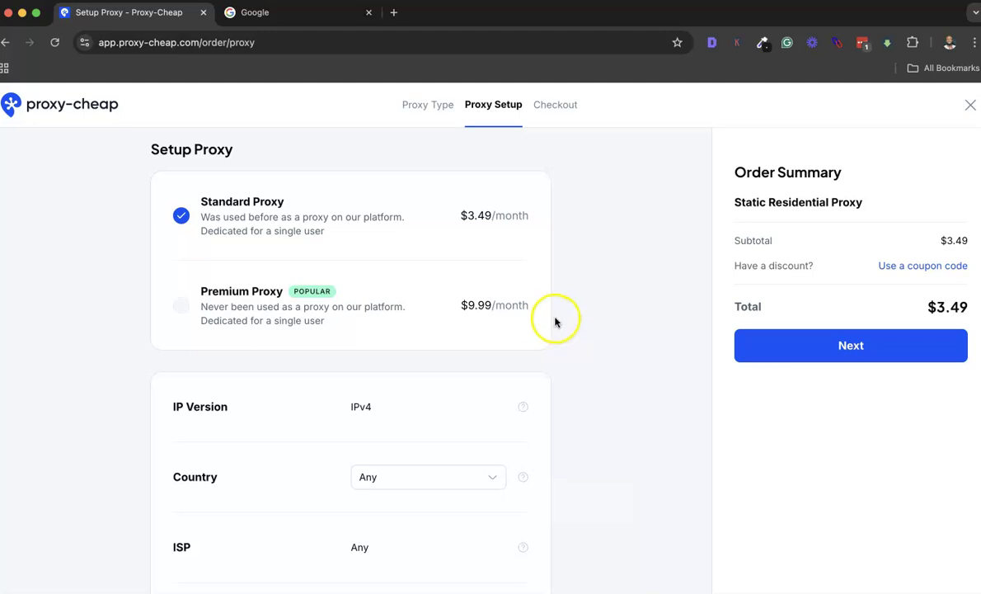
scroll(596, 302, down, 4)
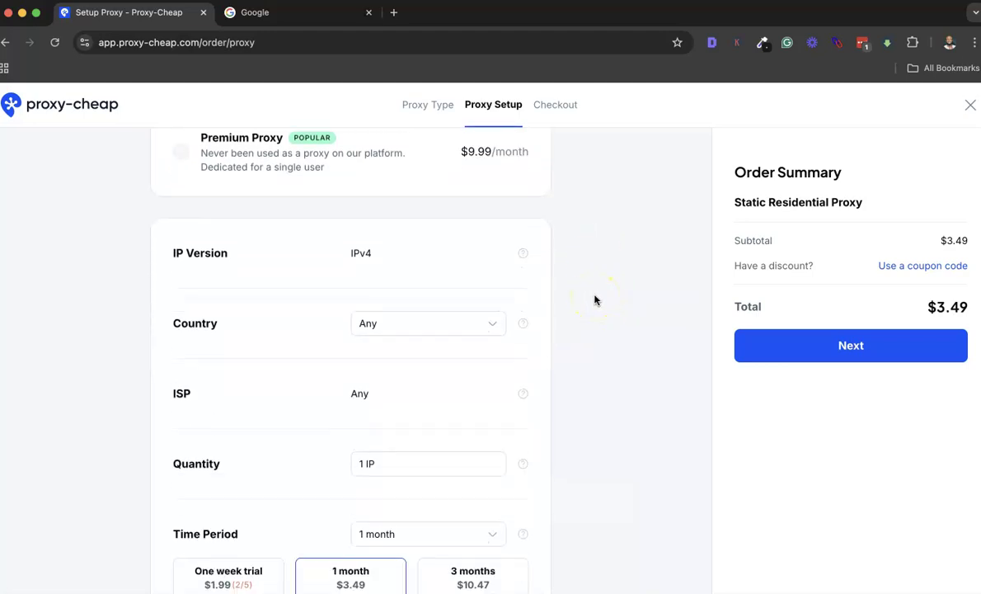
scroll(596, 300, up, 2)
scroll(596, 298, down, 3)
scroll(594, 298, up, 4)
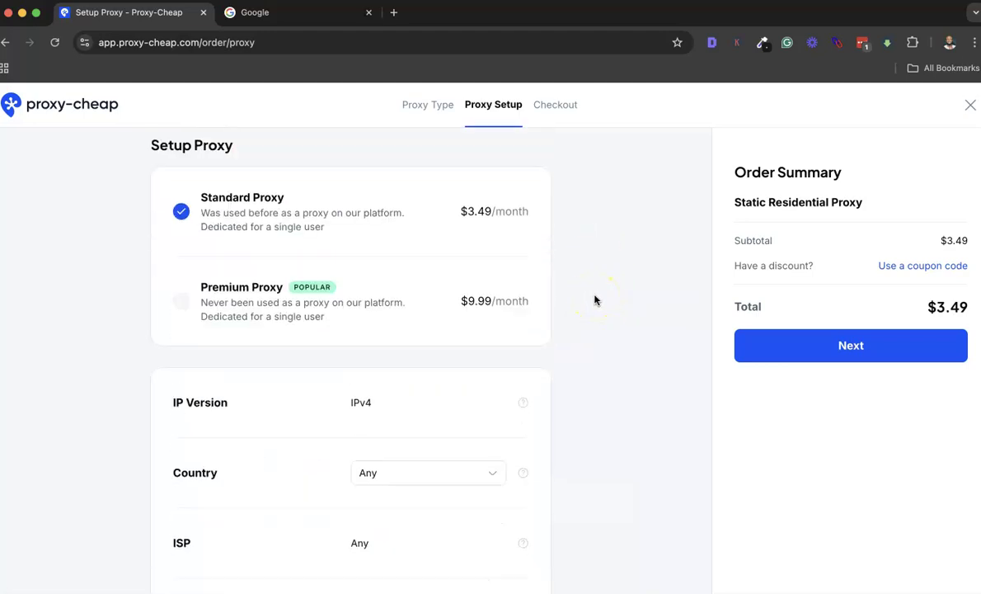
scroll(590, 299, down, 1)
scroll(590, 299, down, 2)
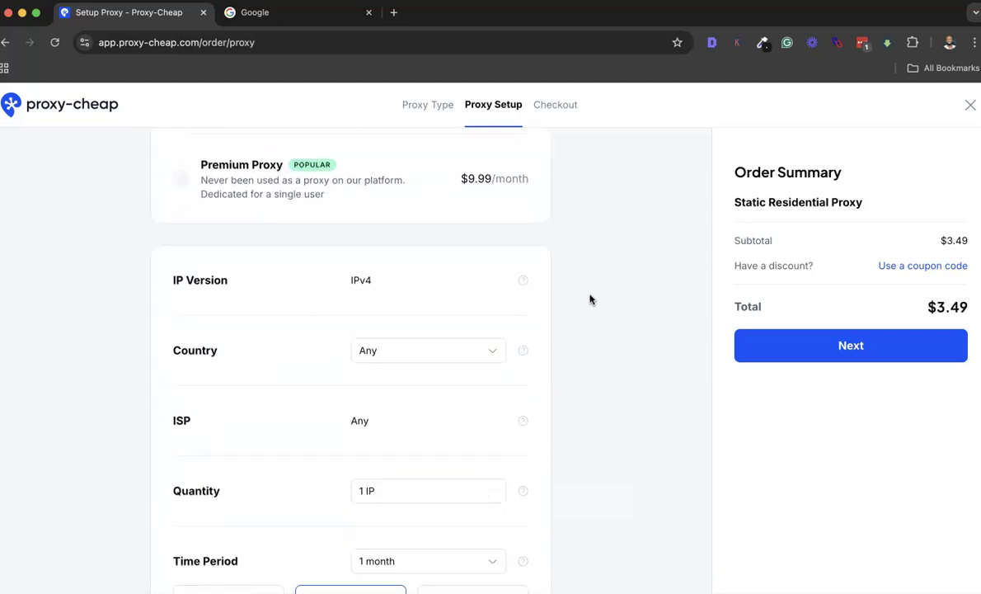
scroll(429, 336, down, 1)
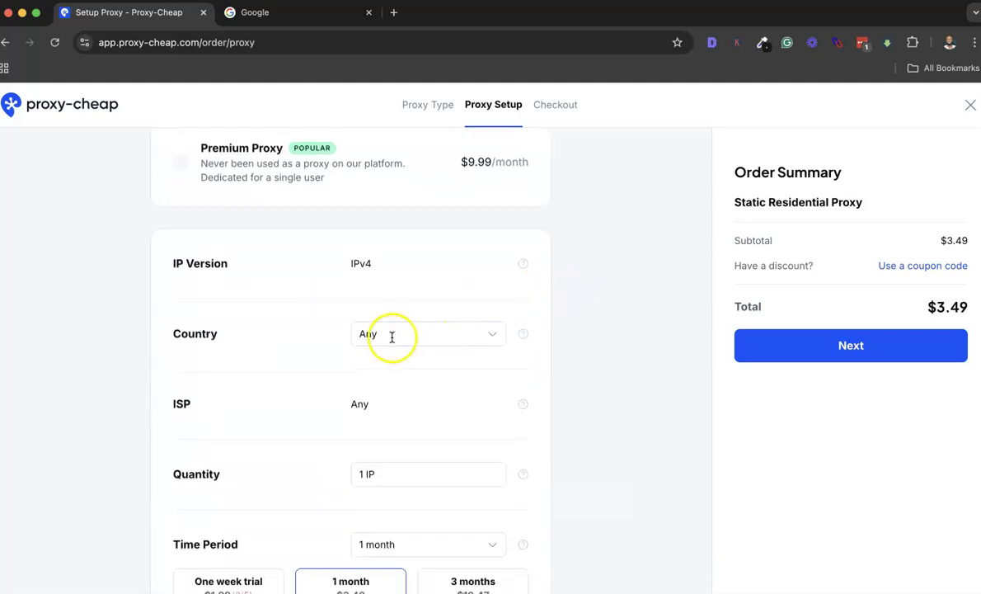
scroll(388, 353, down, 1)
scroll(398, 342, down, 1)
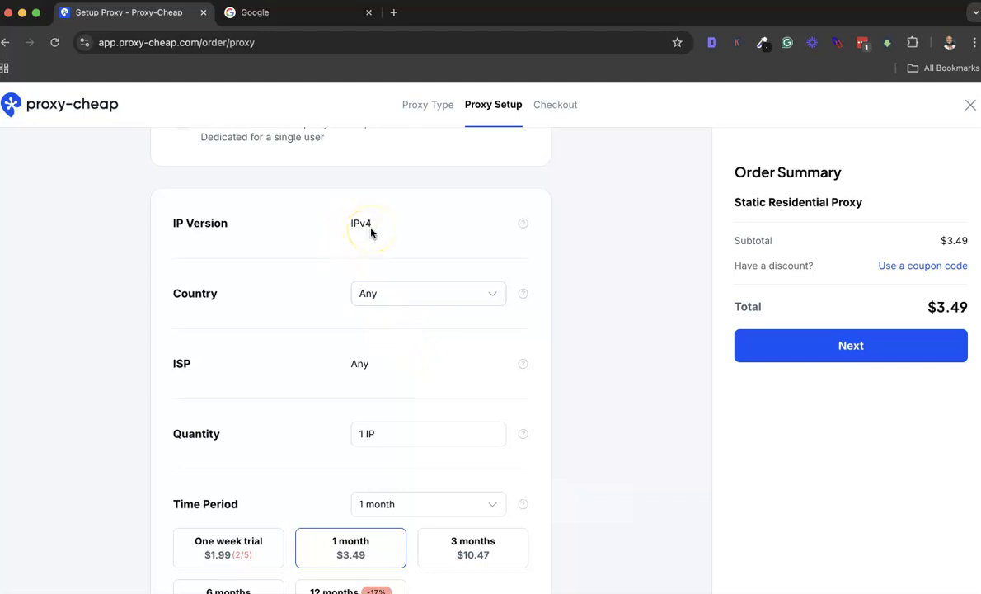
scroll(420, 294, down, 1)
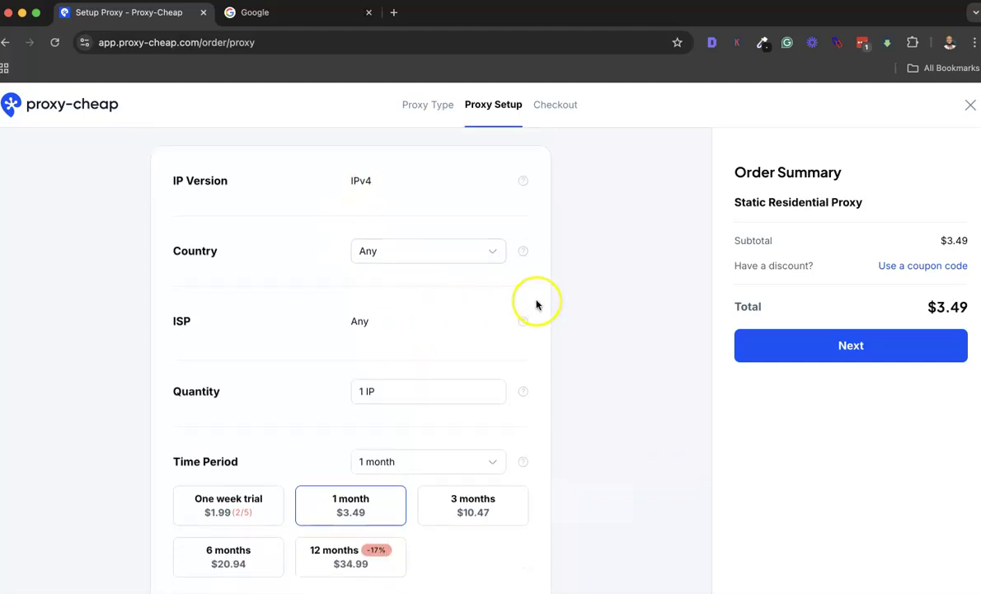
click(494, 255)
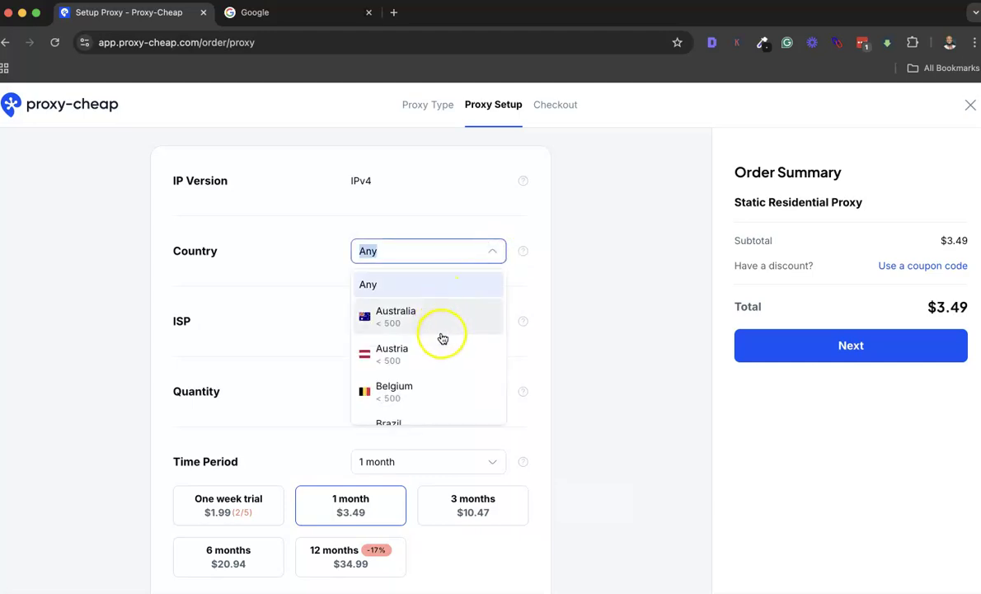
scroll(443, 338, down, 4)
scroll(442, 338, up, 4)
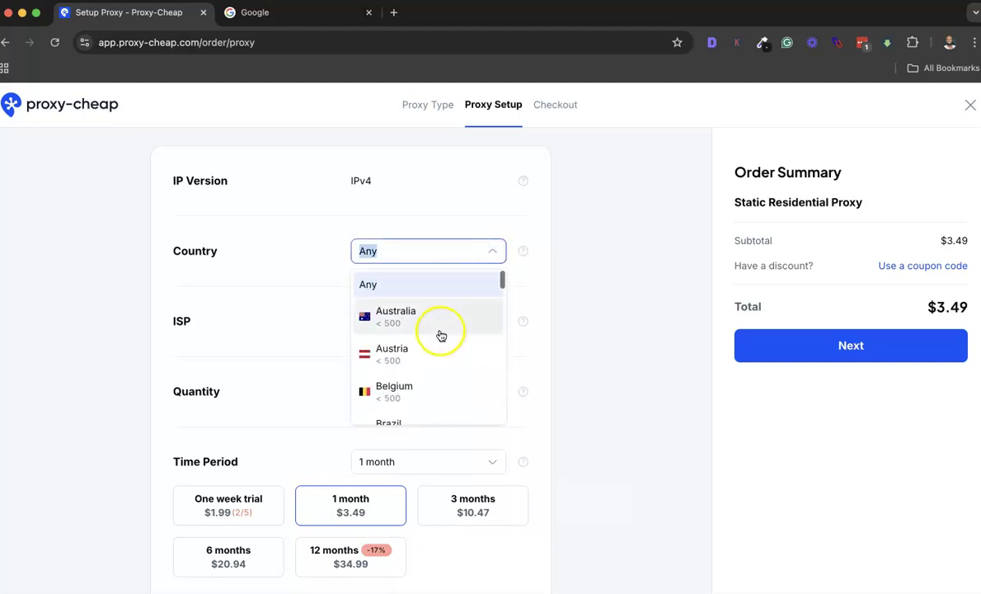
scroll(438, 331, down, 6)
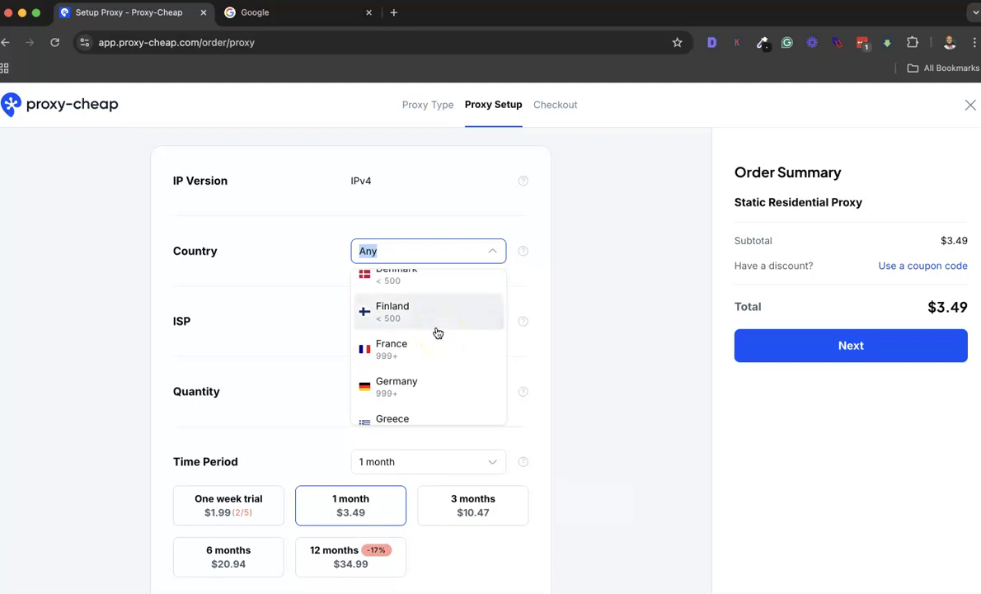
scroll(438, 332, up, 1)
scroll(431, 328, down, 10)
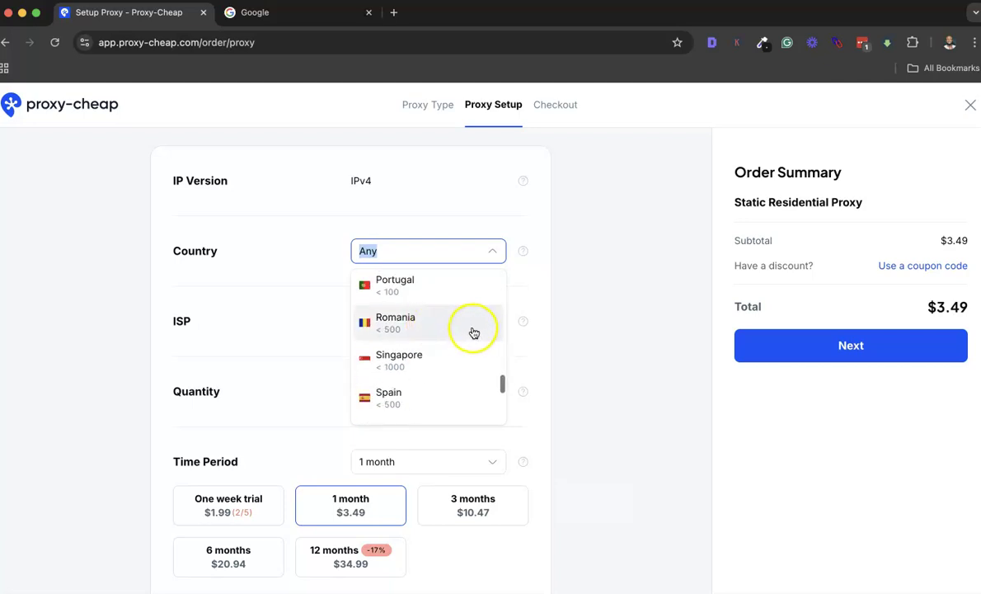
scroll(449, 353, down, 5)
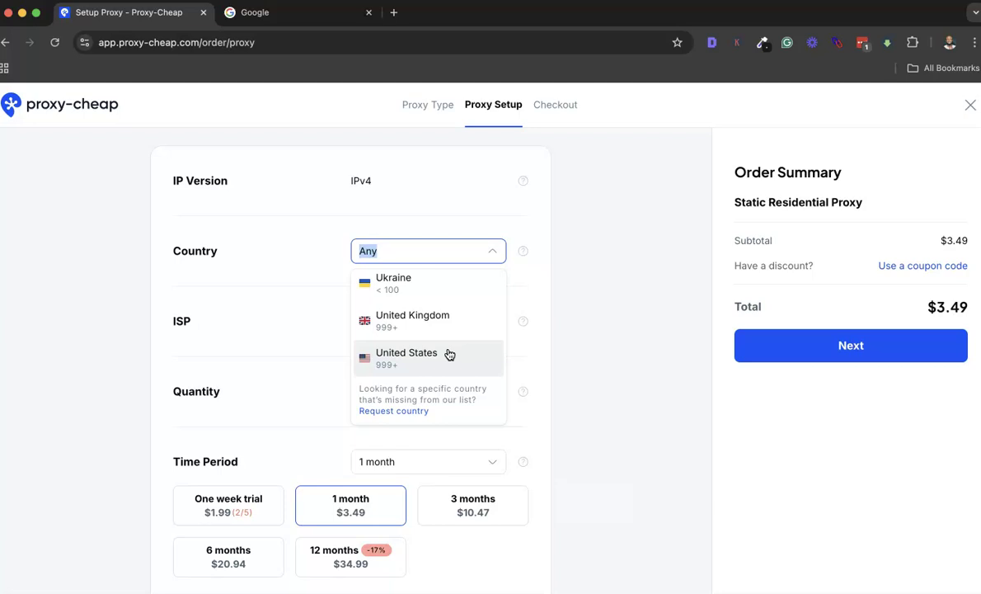
scroll(450, 354, up, 15)
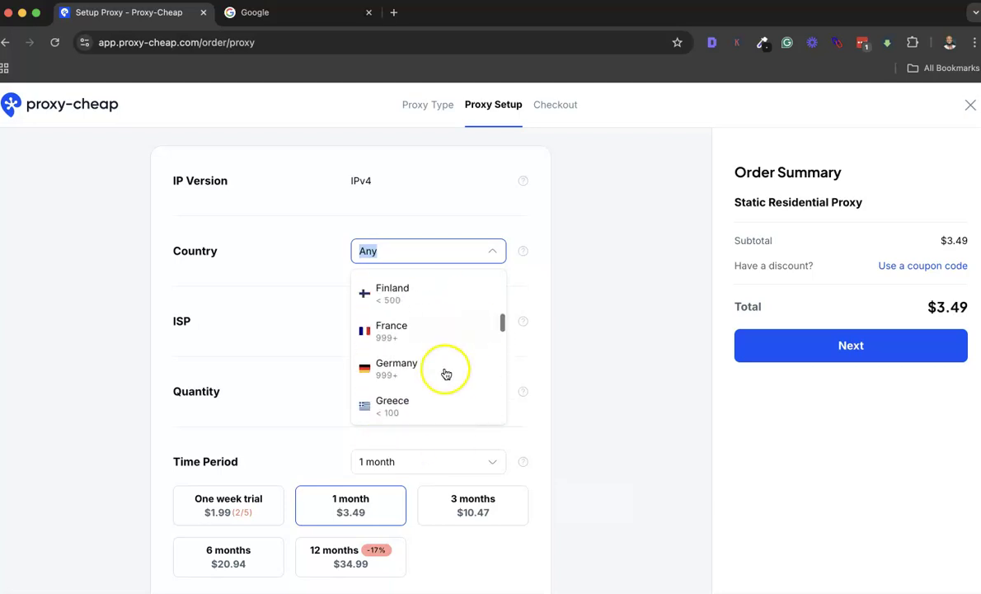
scroll(434, 352, up, 3)
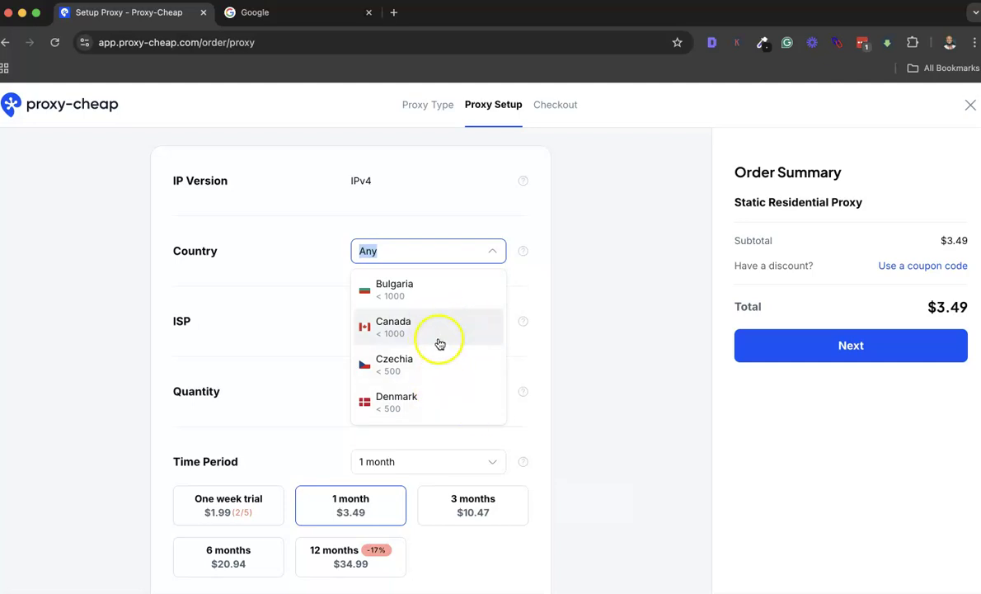
click(595, 391)
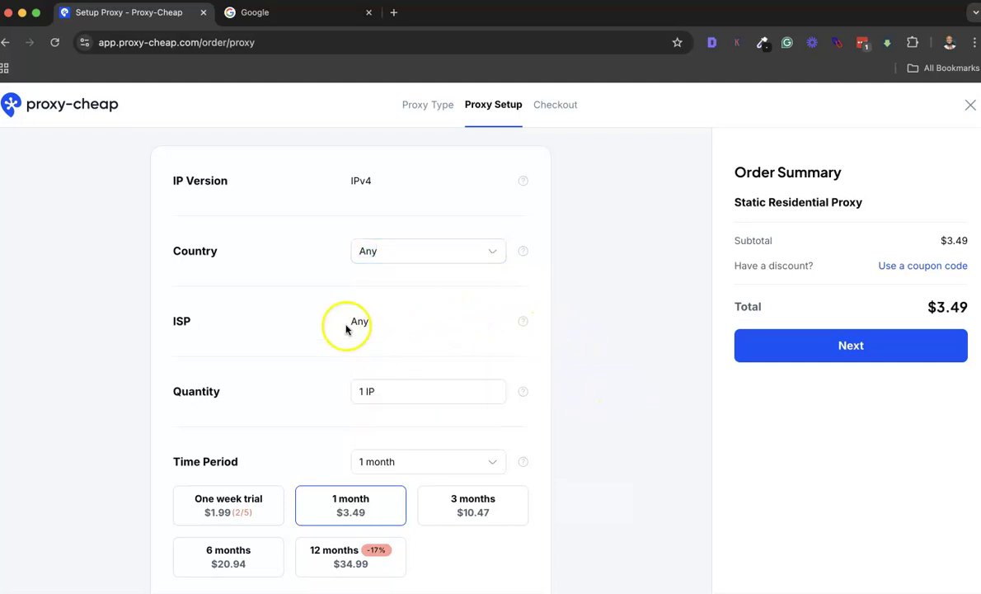
scroll(503, 338, down, 3)
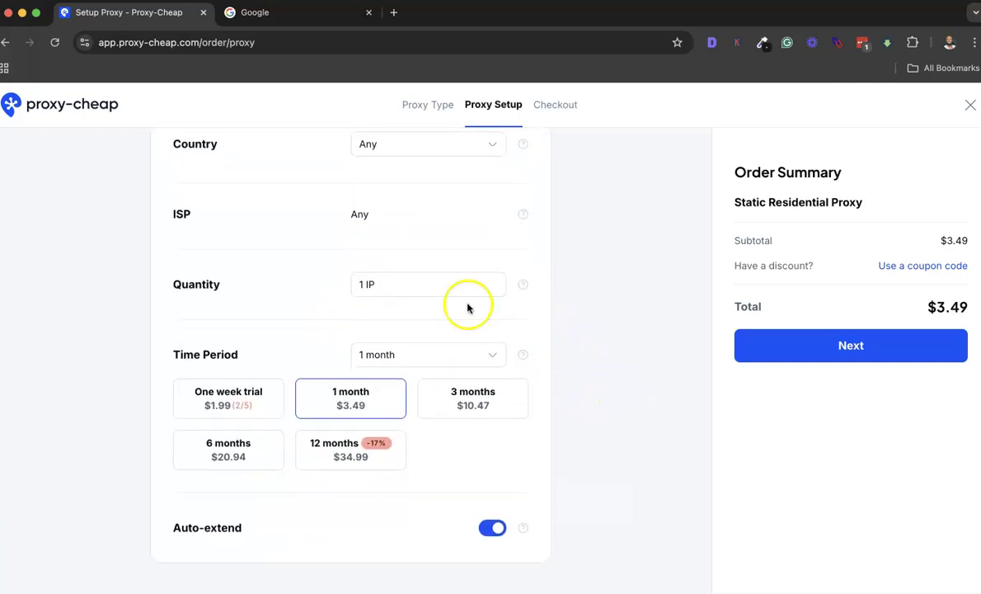
click(402, 285)
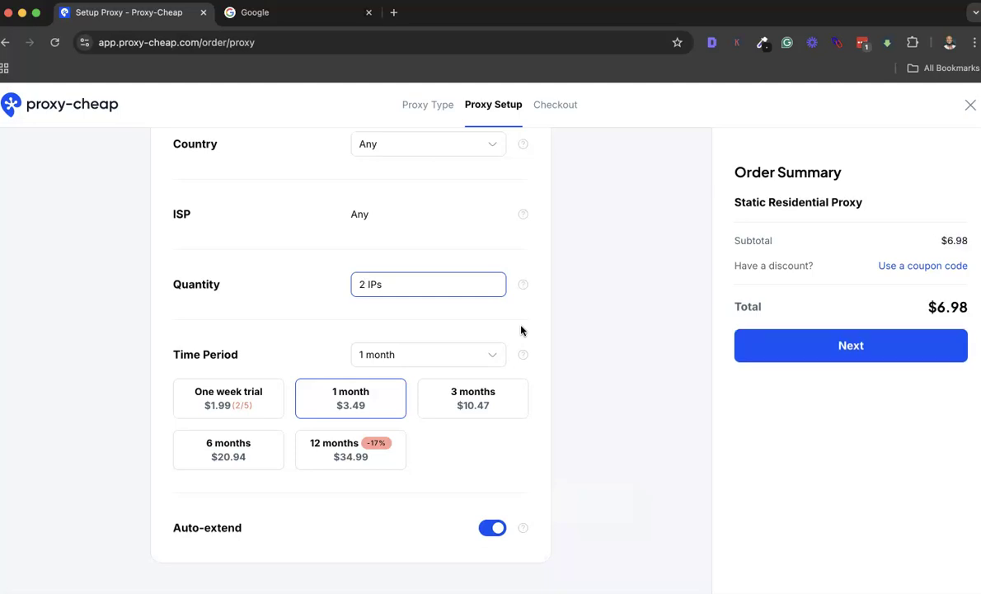
click(542, 334)
text(1)
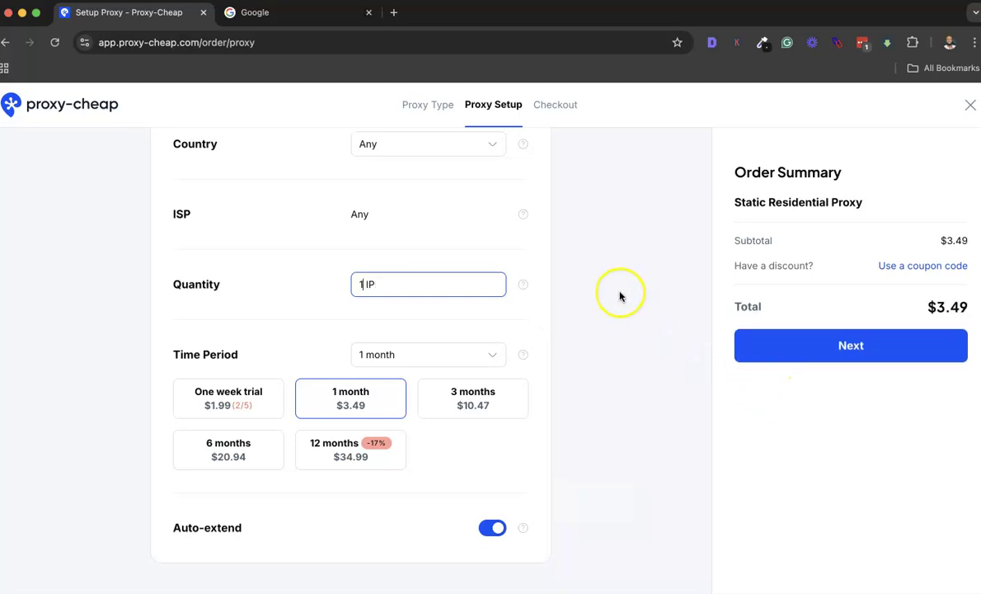
Step: Compare One week trial, 1 month and 3 months periods, settling on One week trial at $1.99
scroll(577, 301, down, 1)
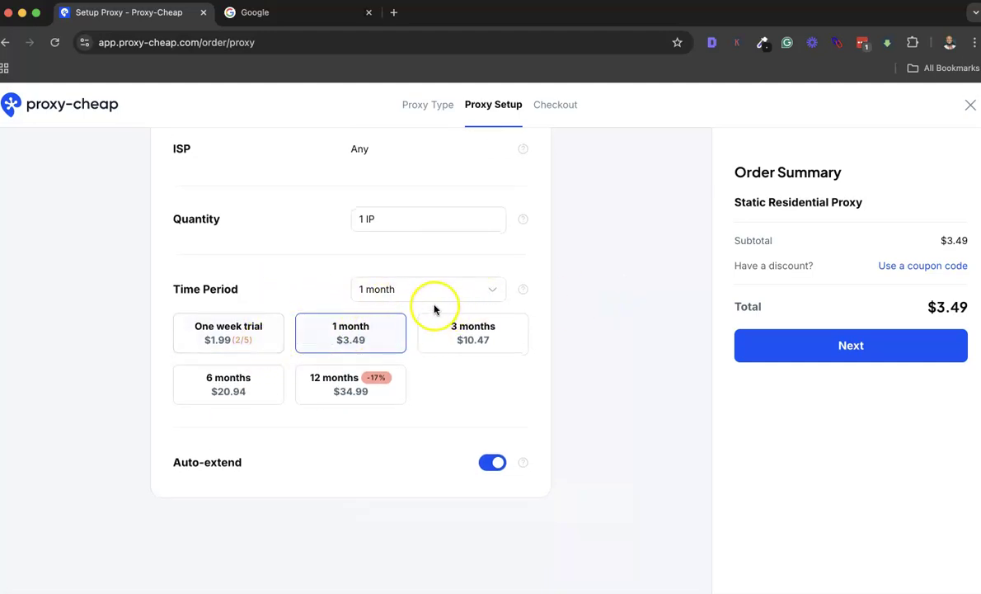
click(455, 292)
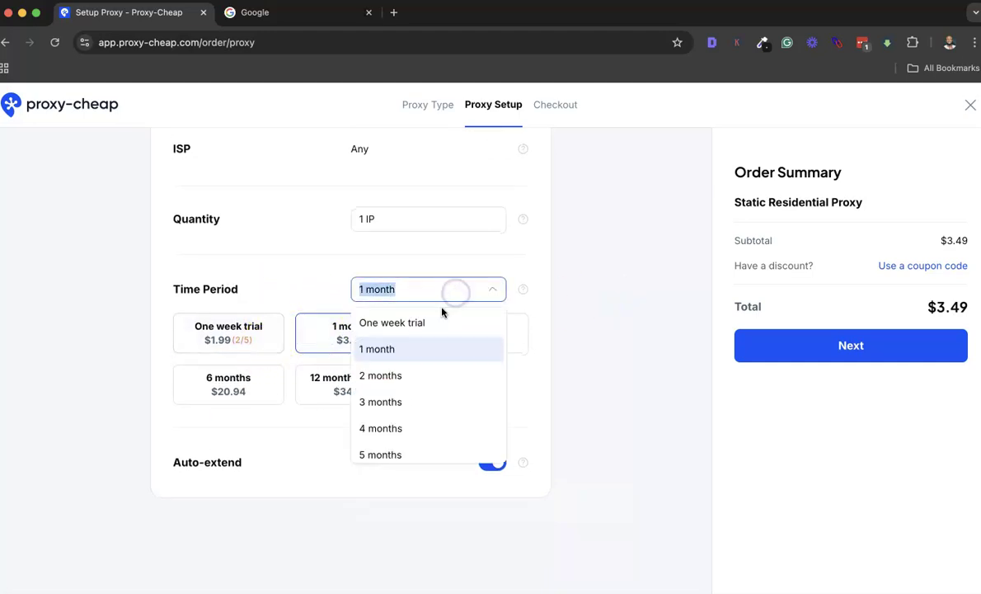
click(417, 328)
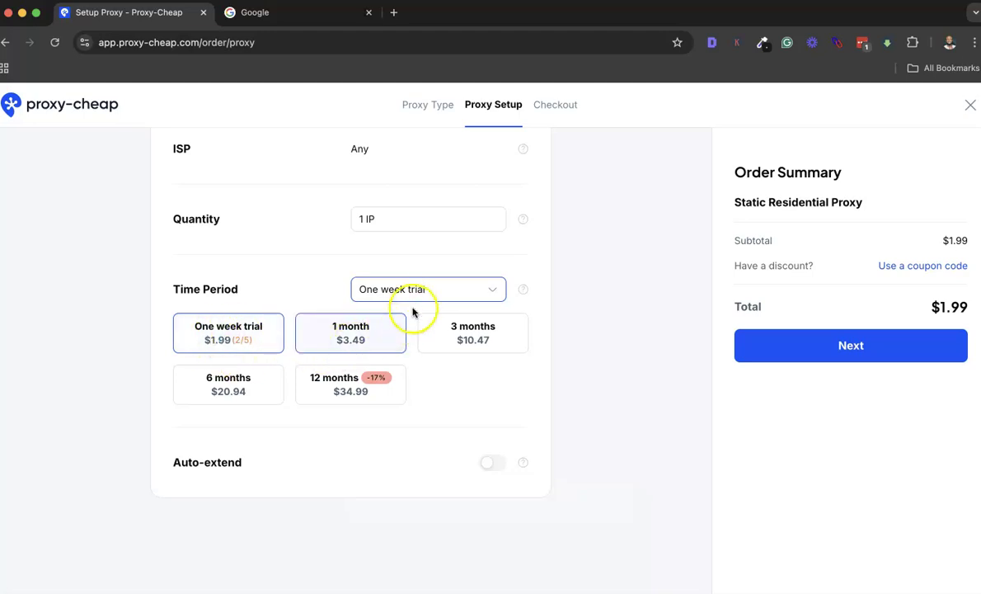
click(467, 288)
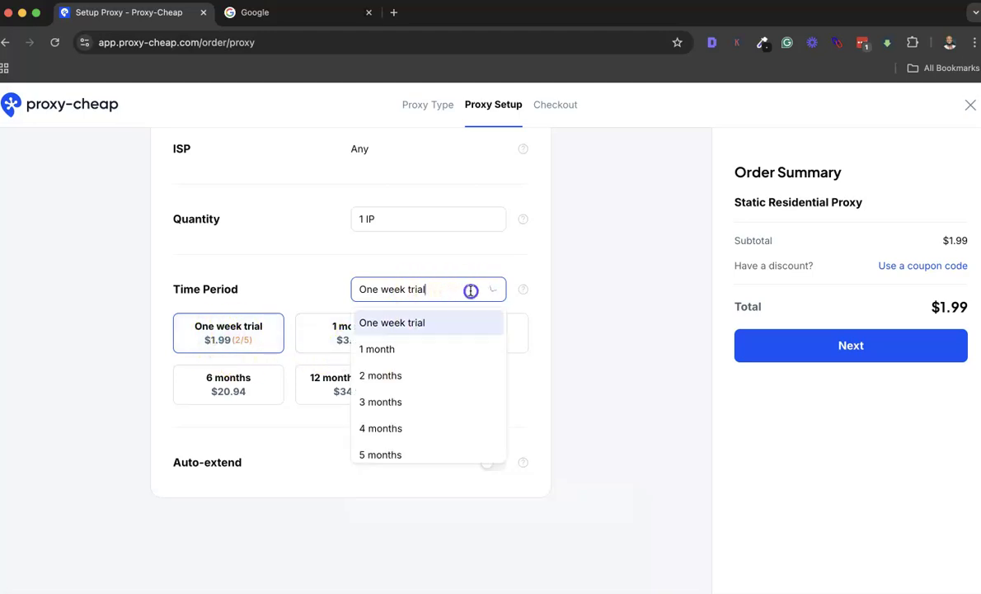
click(418, 349)
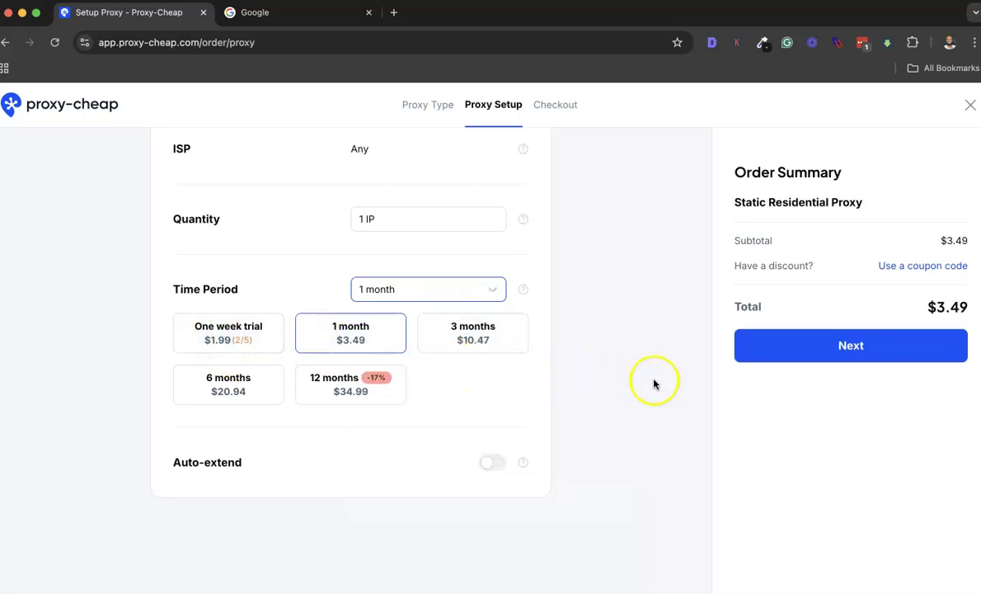
drag(937, 307, 958, 306)
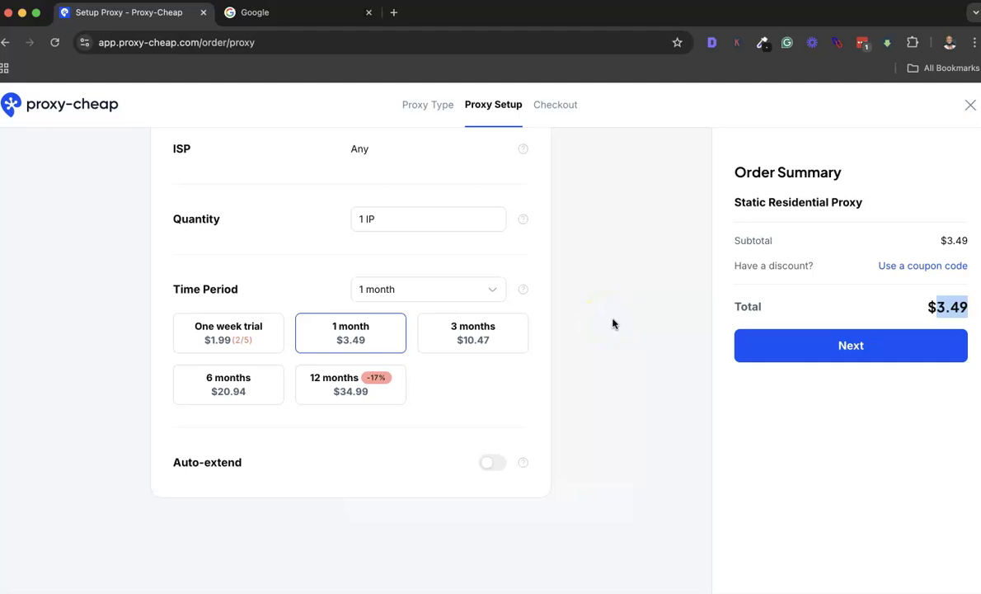
click(460, 333)
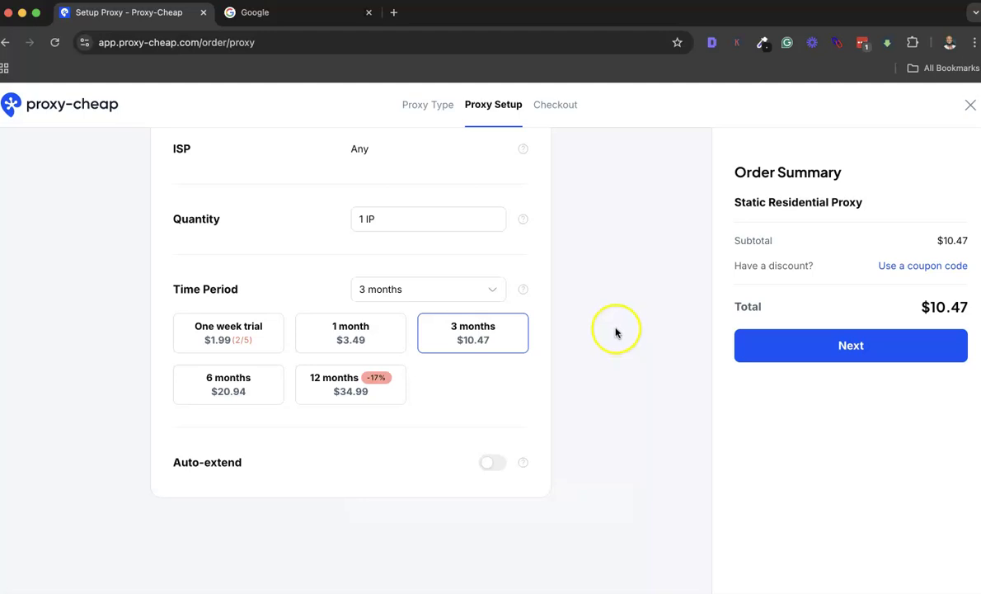
scroll(615, 331, up, 3)
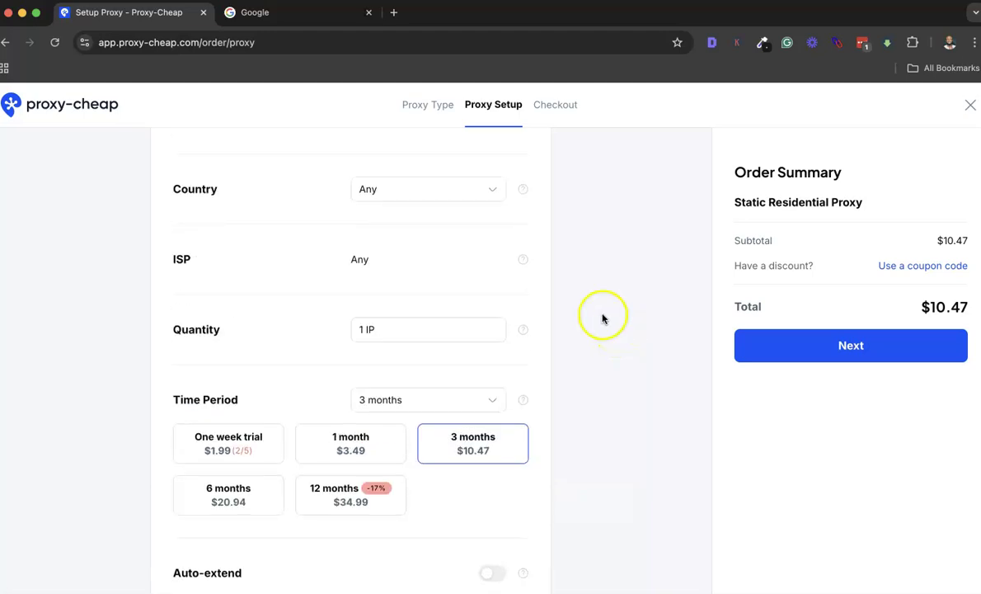
scroll(602, 317, down, 3)
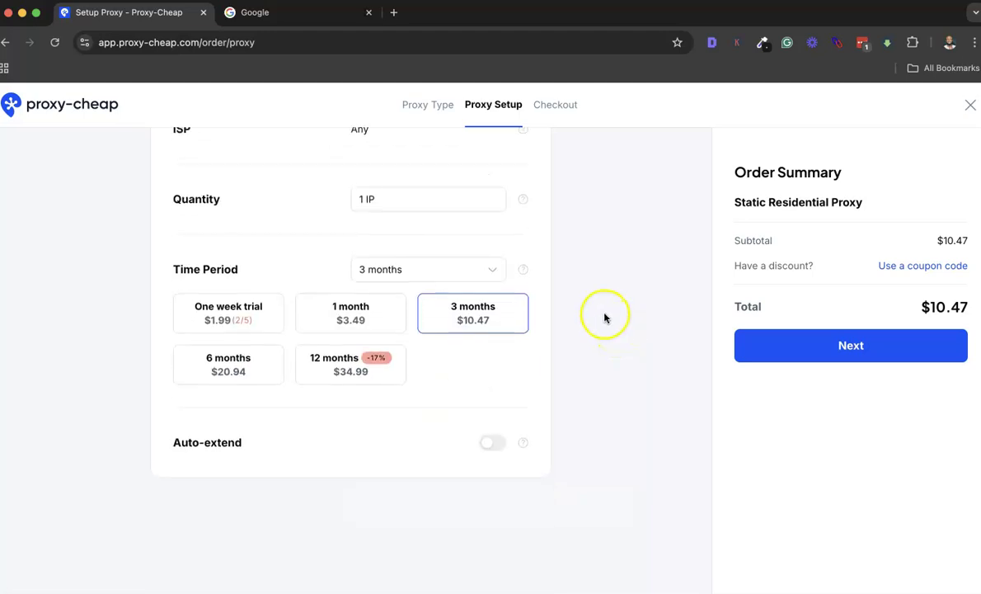
click(345, 327)
click(255, 326)
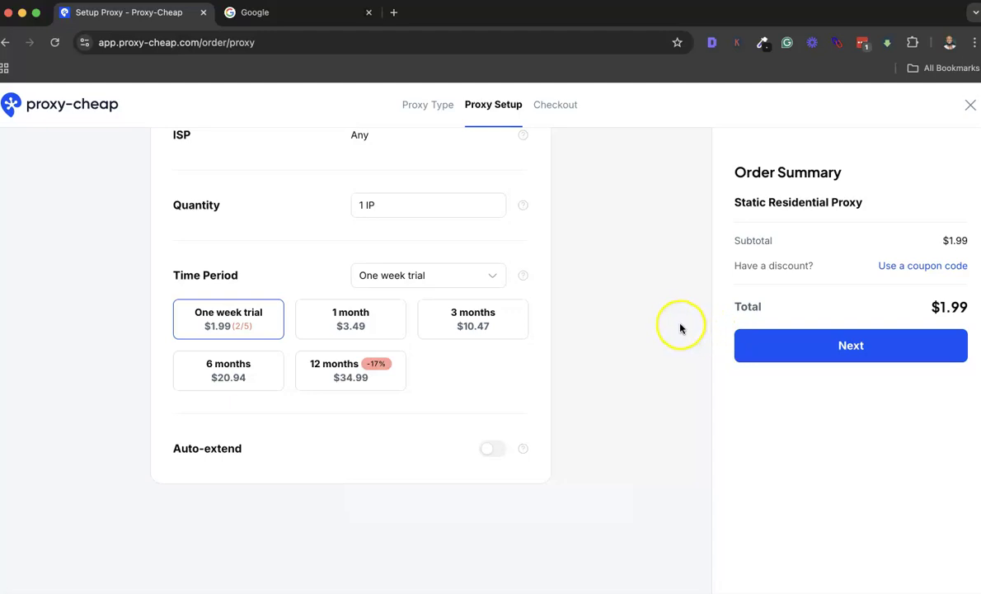
scroll(674, 328, up, 3)
Step: Review Checkout payment options with My Balance chosen, expanding to show Giropay, iDeal and Przelewy24
scroll(673, 329, down, 3)
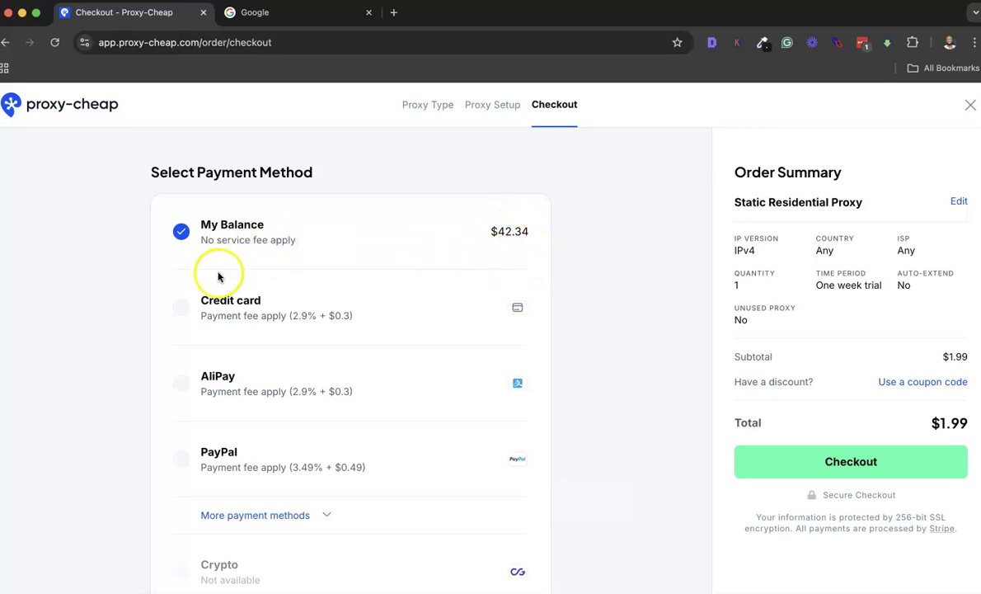
scroll(247, 280, down, 2)
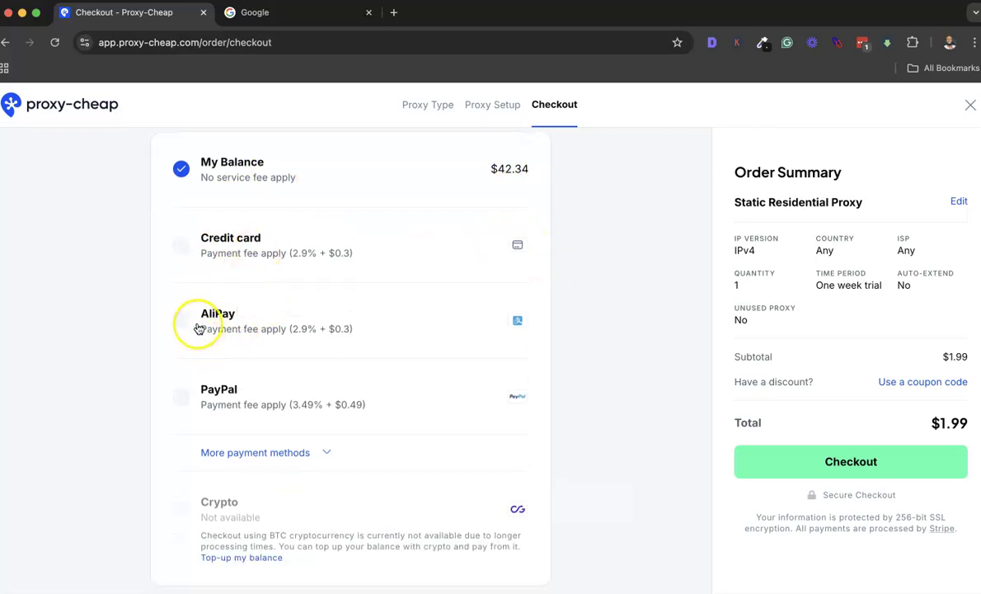
scroll(196, 367, down, 2)
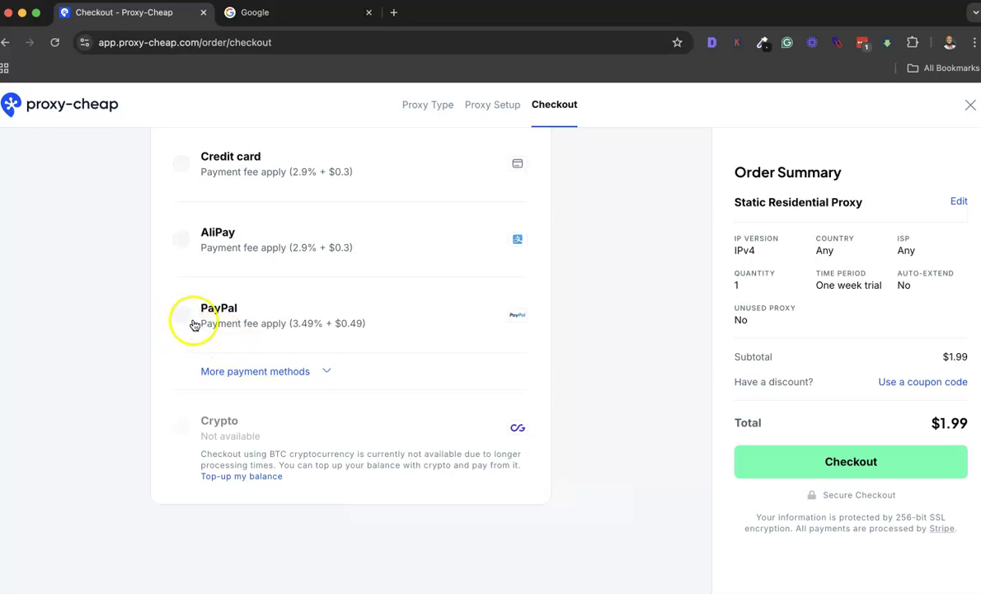
scroll(183, 325, up, 1)
click(276, 404)
scroll(325, 401, down, 3)
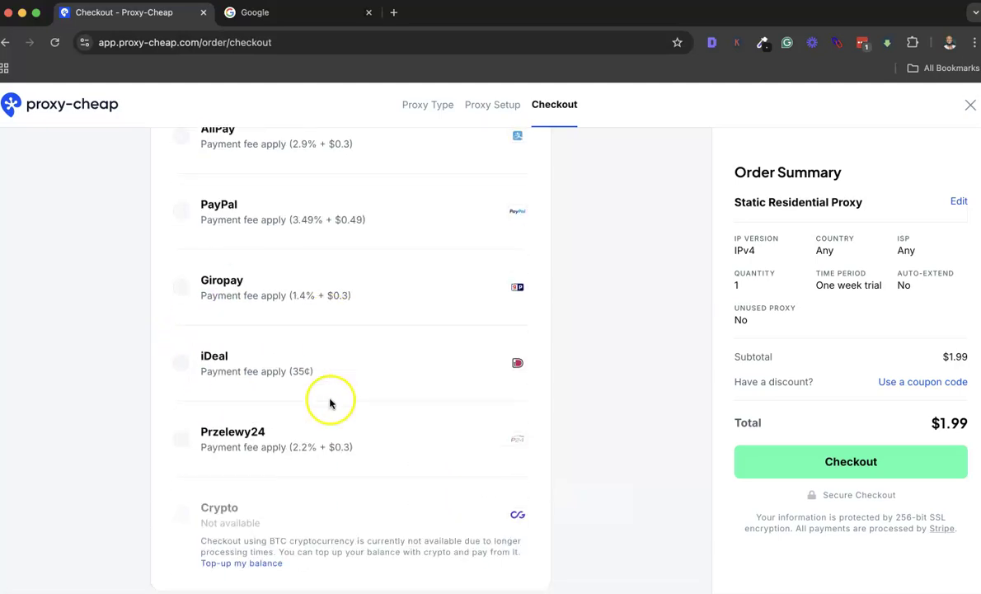
scroll(232, 371, down, 2)
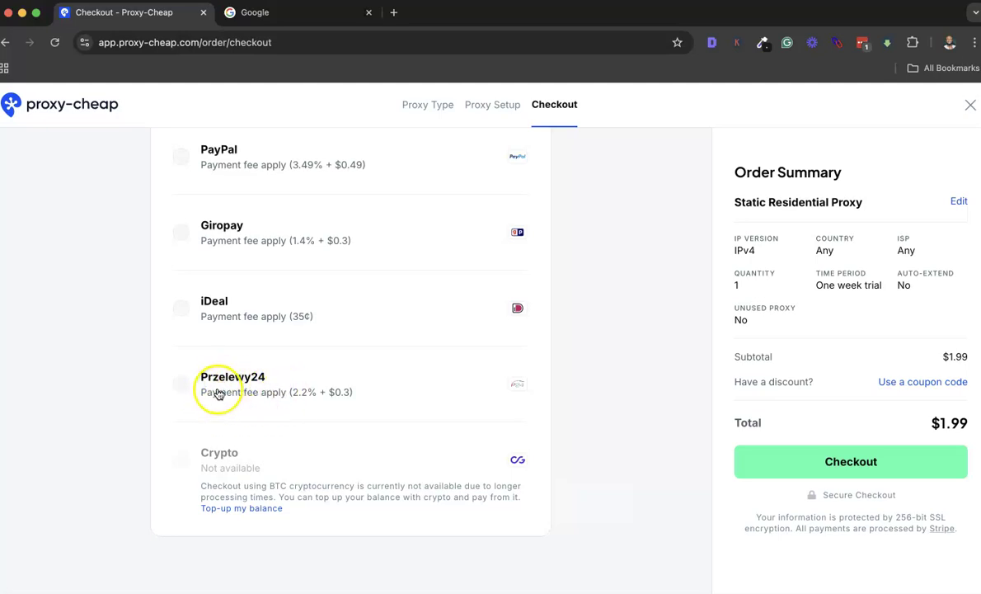
scroll(429, 400, down, 1)
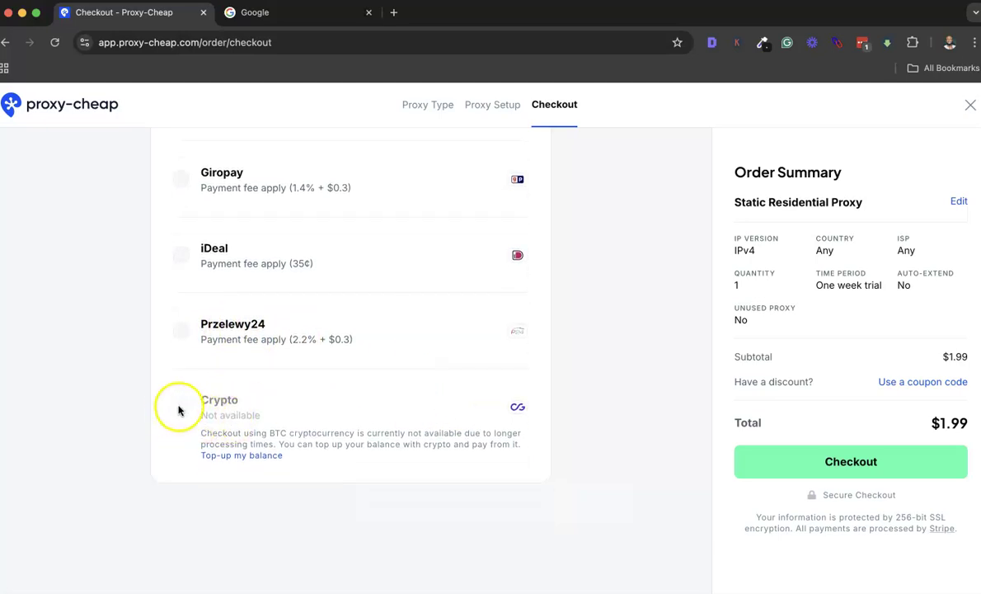
scroll(304, 317, up, 5)
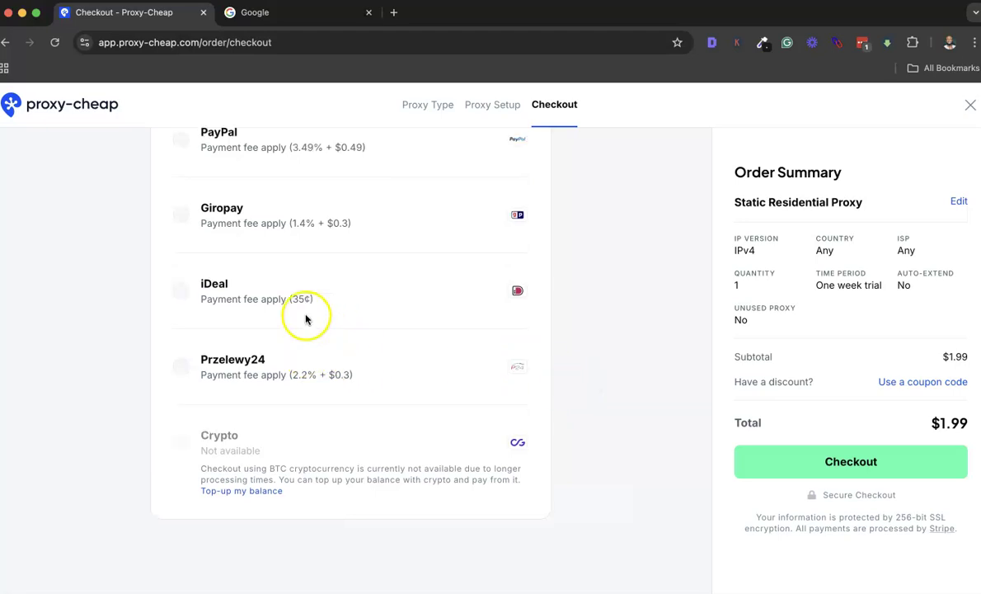
scroll(306, 318, down, 1)
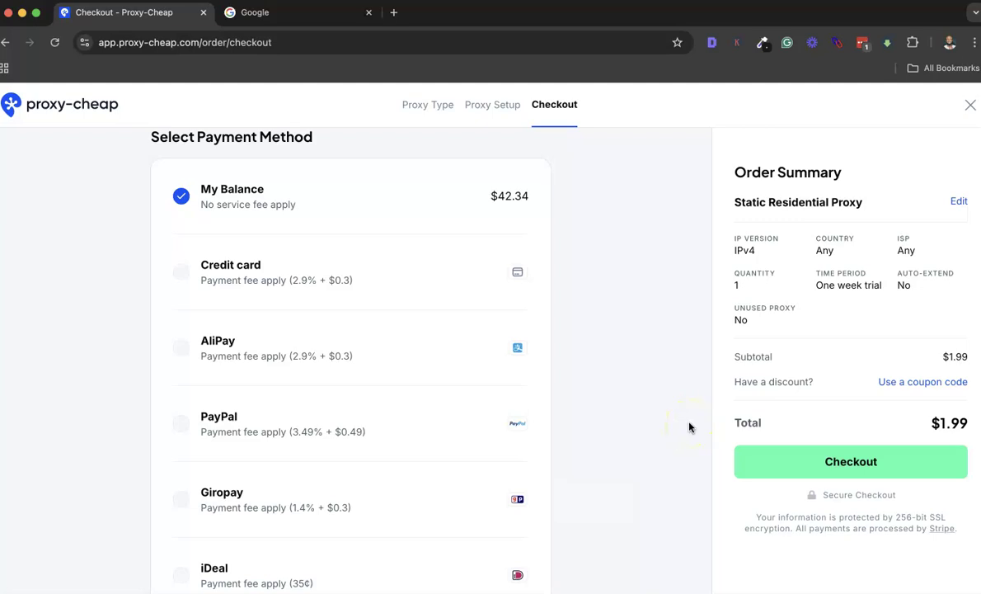
Step: Quit the proxy order and show the Inactive tab of My Proxies
click(967, 105)
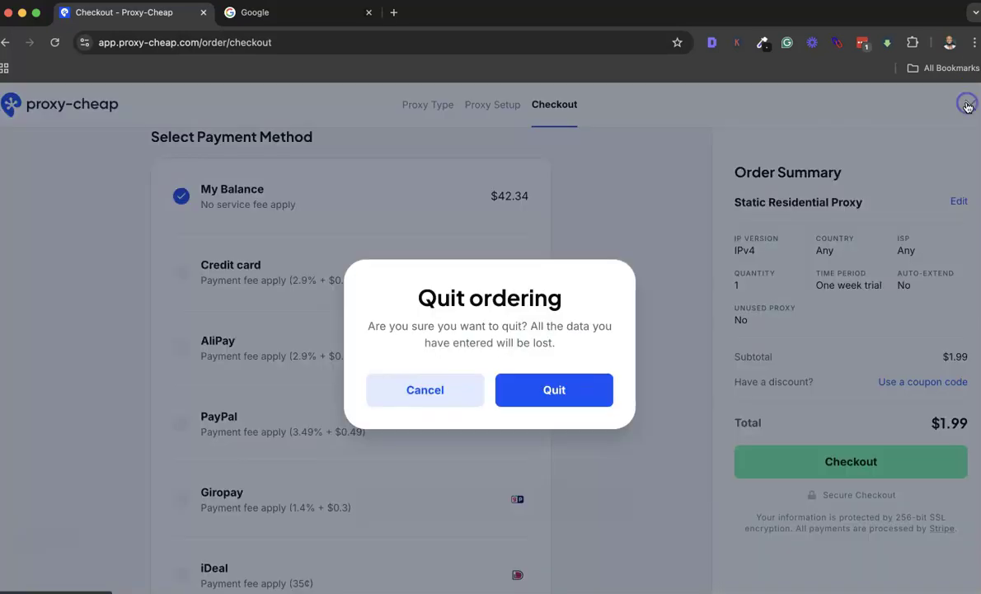
click(570, 397)
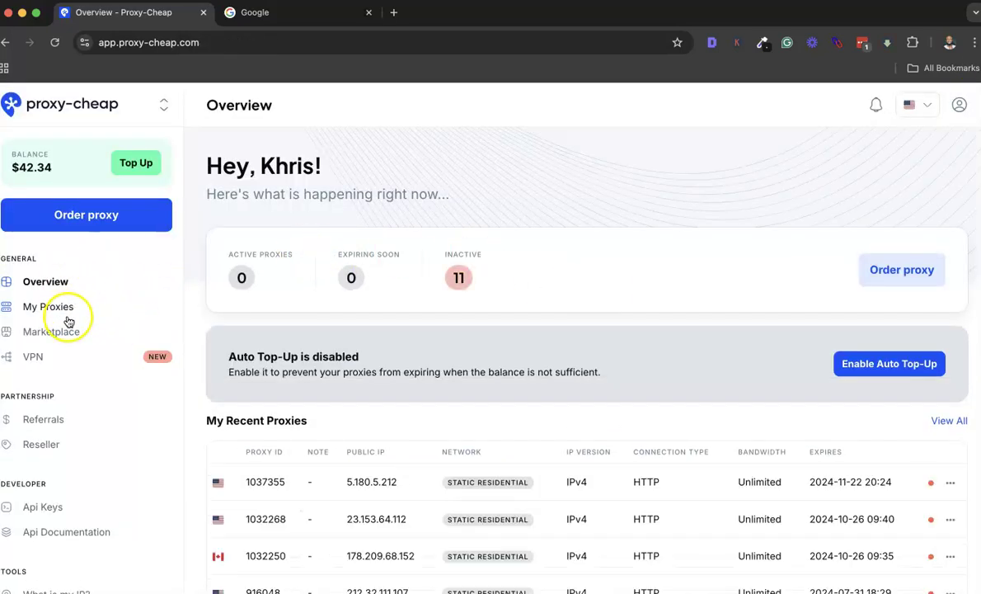
click(69, 321)
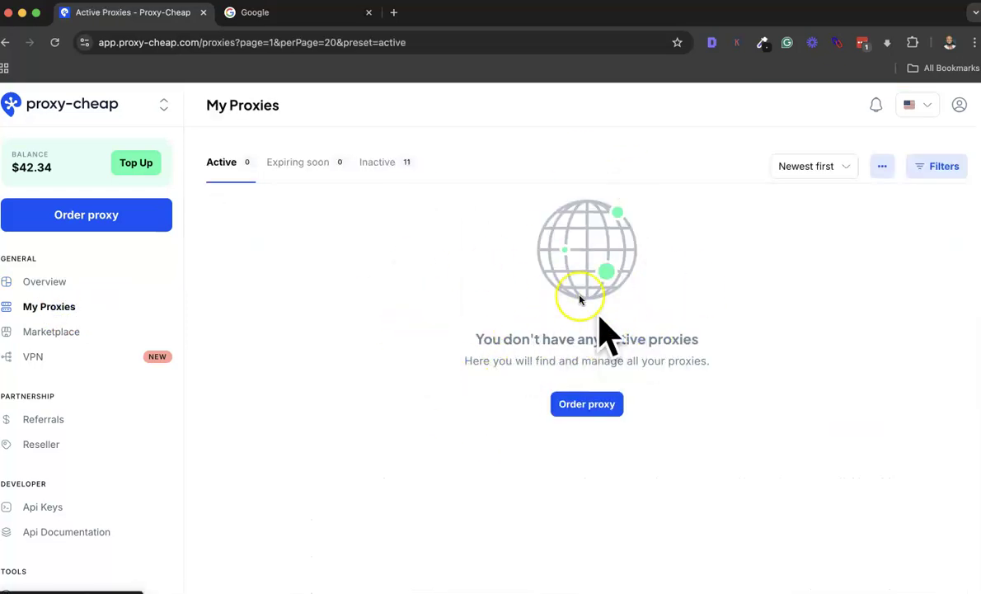
click(369, 163)
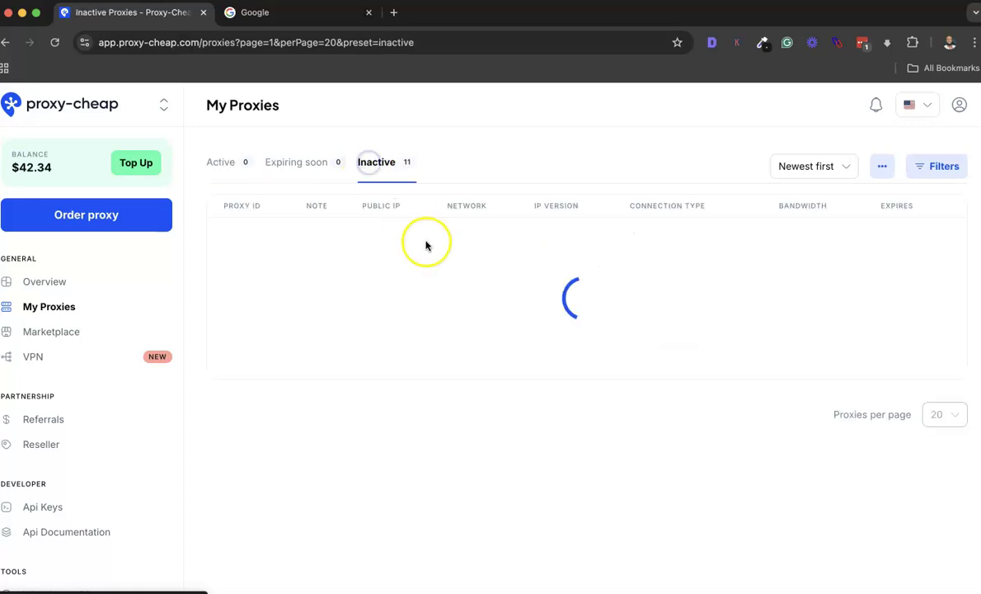
Step: Open expired US Static Residential proxy #576359 and review its authentication details
click(336, 246)
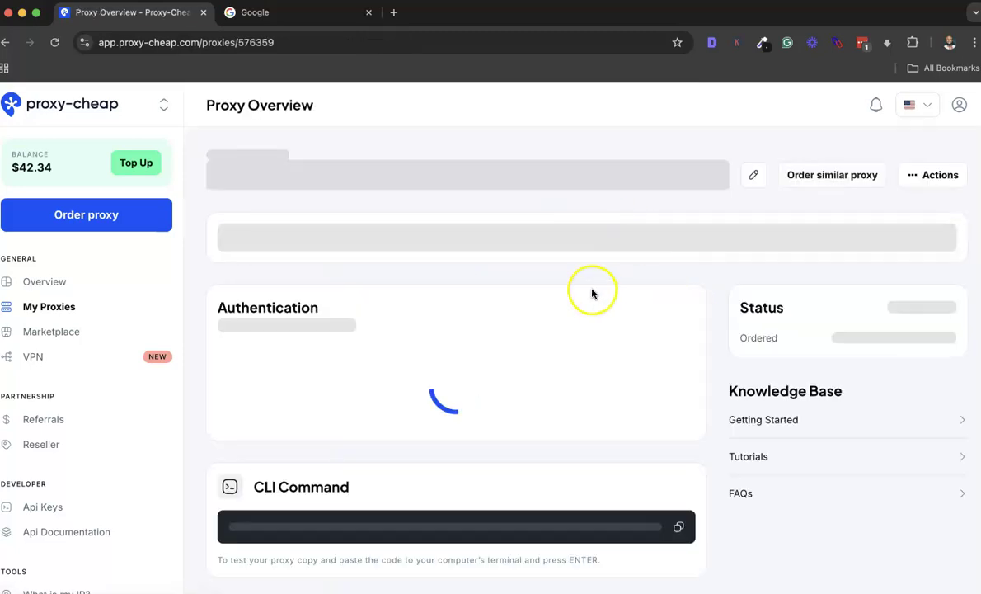
scroll(568, 293, down, 1)
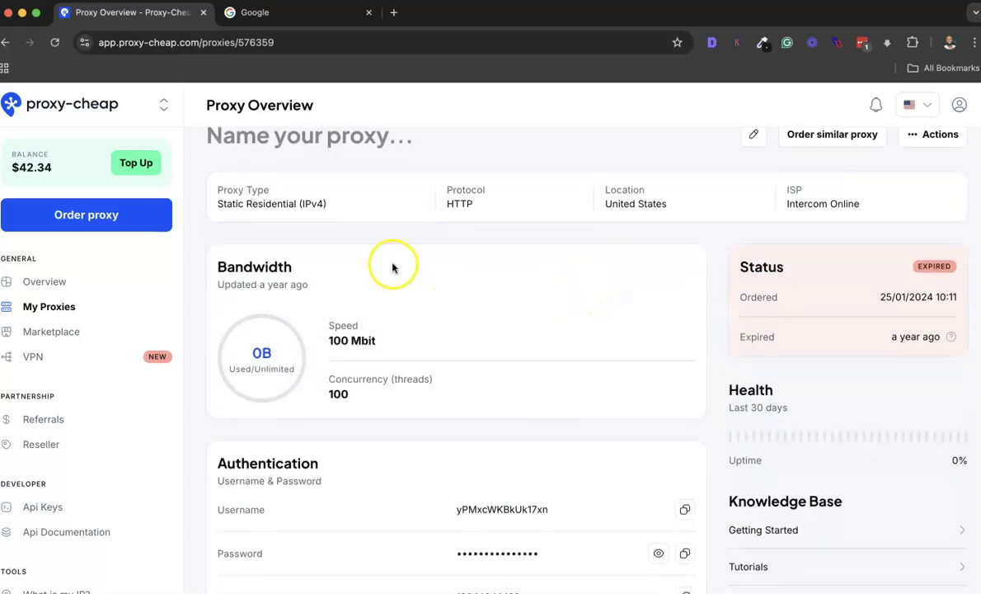
scroll(371, 255, up, 1)
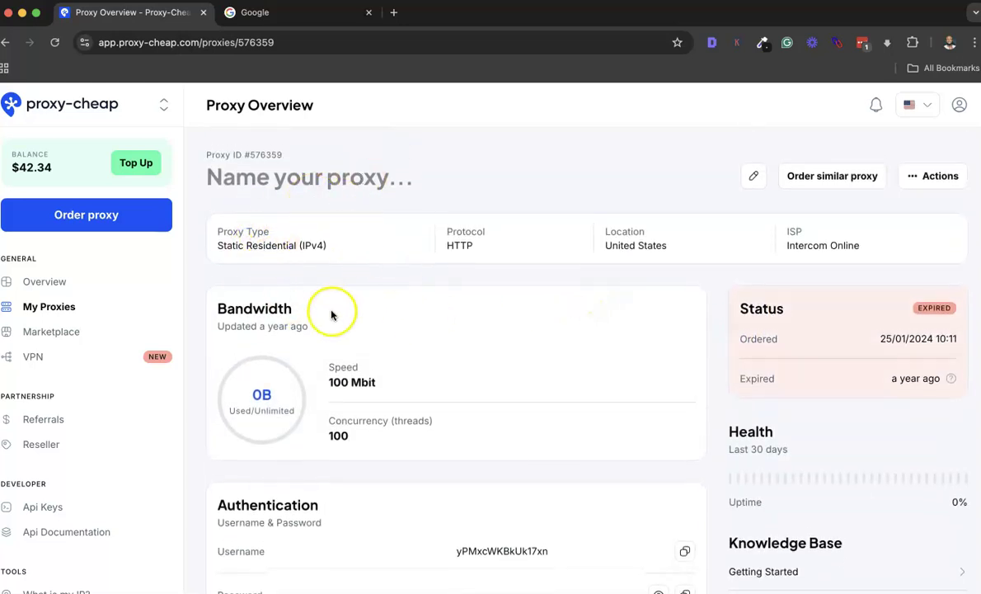
scroll(420, 307, down, 6)
scroll(428, 298, up, 2)
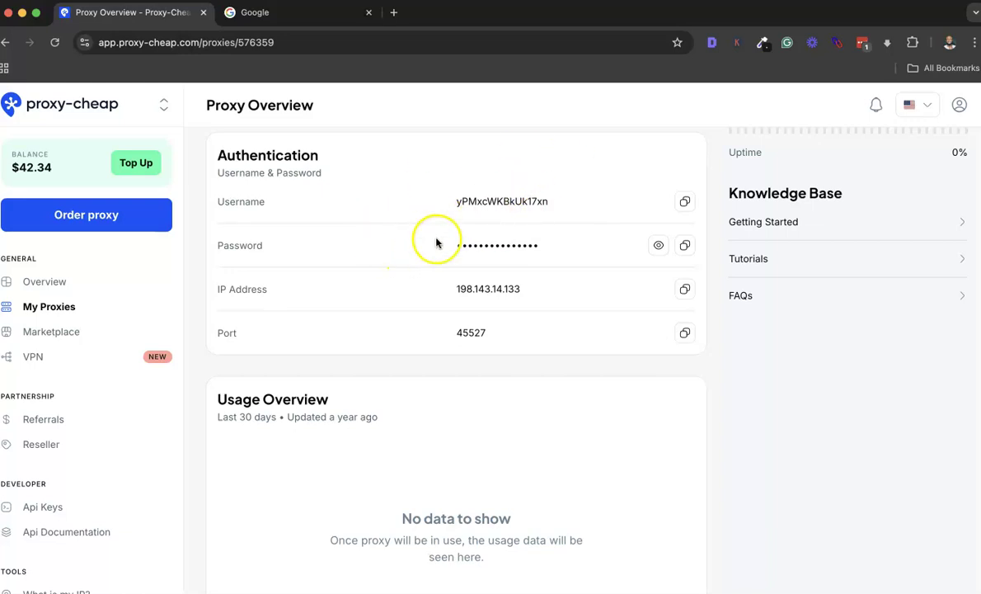
scroll(449, 254, up, 5)
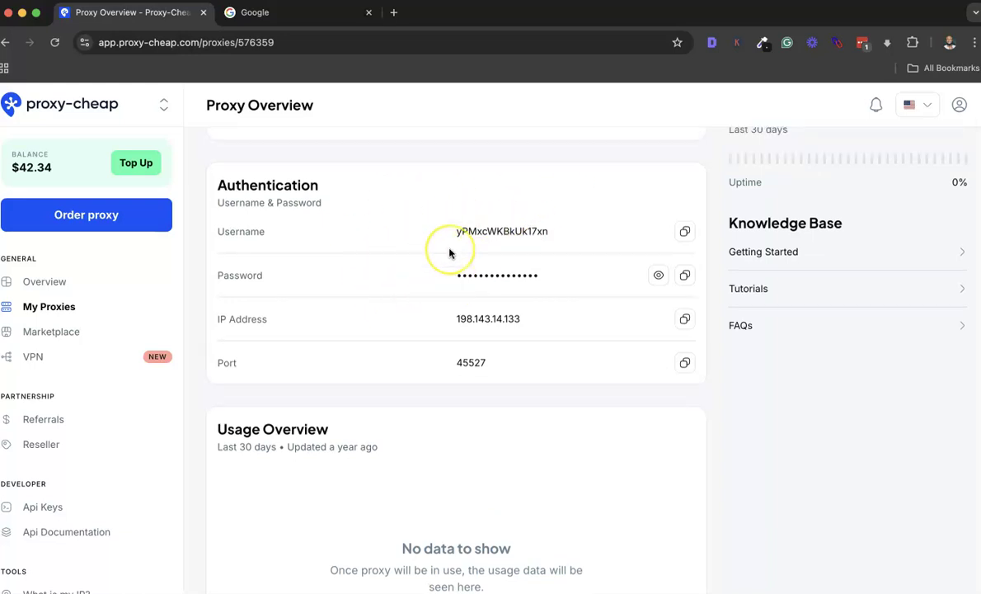